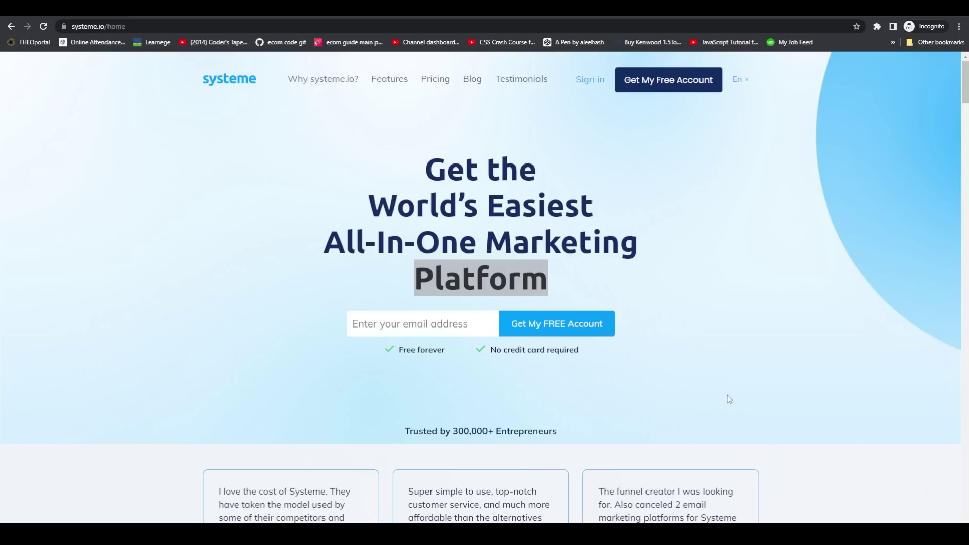
Step: Read through the systeme.io home page, covering the testimonials, the feature sections and the monthly cost savings list
{"action": "scroll", "coordinate": [841, 372], "scroll_direction": "down", "scroll_amount": 2}
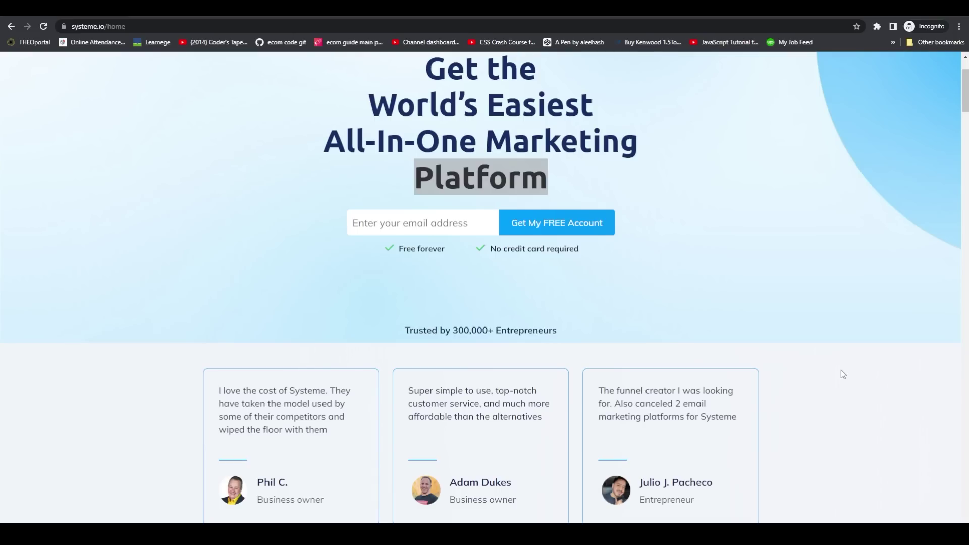
{"action": "scroll", "coordinate": [843, 375], "scroll_direction": "up", "scroll_amount": 2}
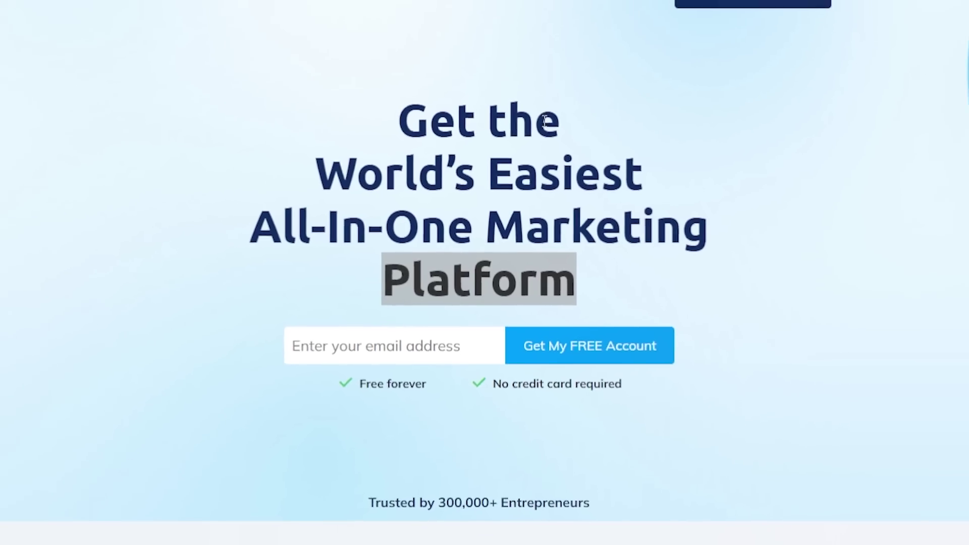
{"action": "scroll", "coordinate": [536, 181], "scroll_direction": "down", "scroll_amount": 5}
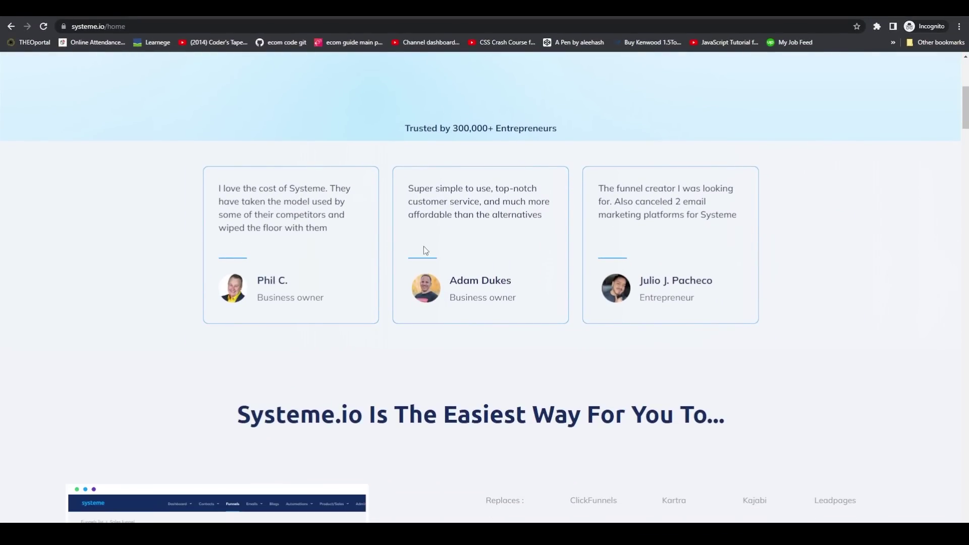
{"action": "scroll", "coordinate": [451, 253], "scroll_direction": "down", "scroll_amount": 10}
{"action": "scroll", "coordinate": [453, 255], "scroll_direction": "up", "scroll_amount": 3}
{"action": "scroll", "coordinate": [453, 255], "scroll_direction": "up", "scroll_amount": 2}
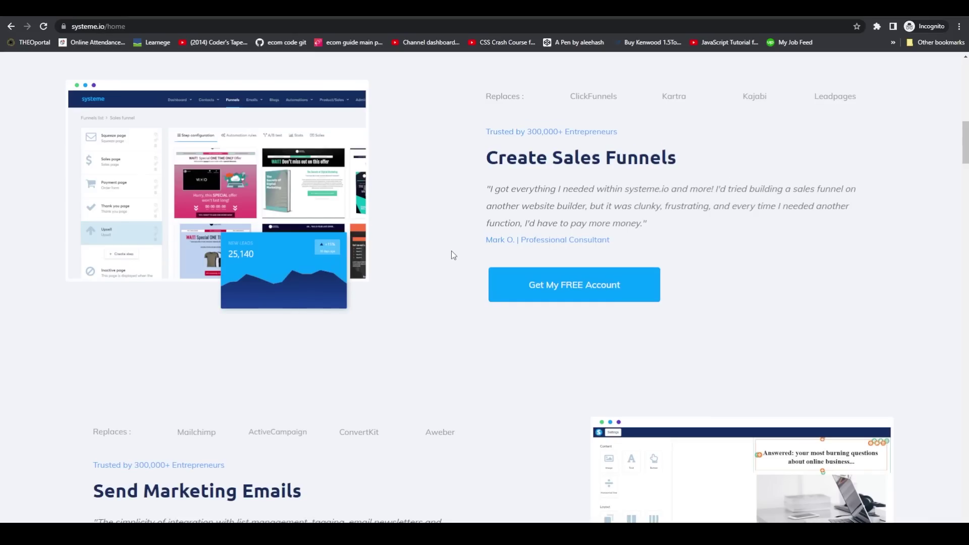
{"action": "scroll", "coordinate": [451, 254], "scroll_direction": "down", "scroll_amount": 12}
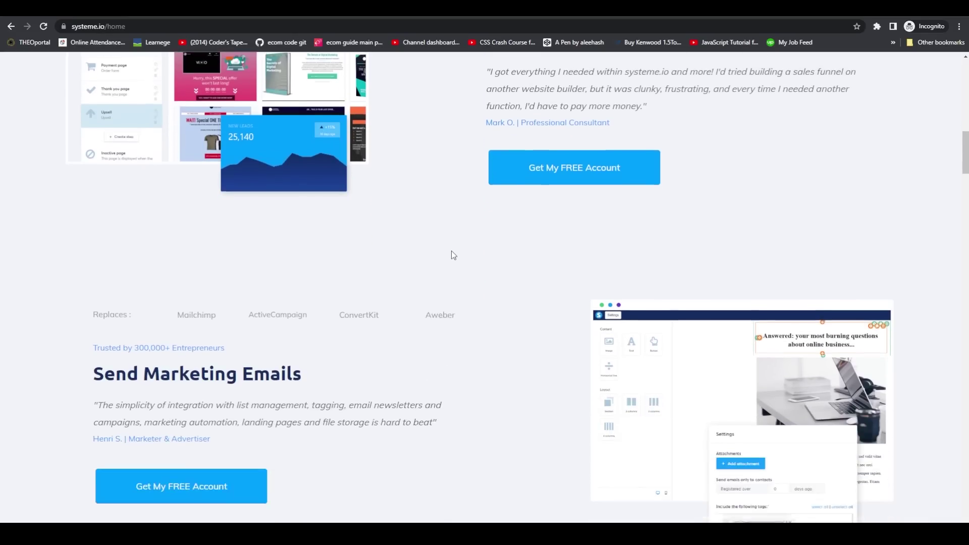
{"action": "scroll", "coordinate": [452, 255], "scroll_direction": "down", "scroll_amount": 15}
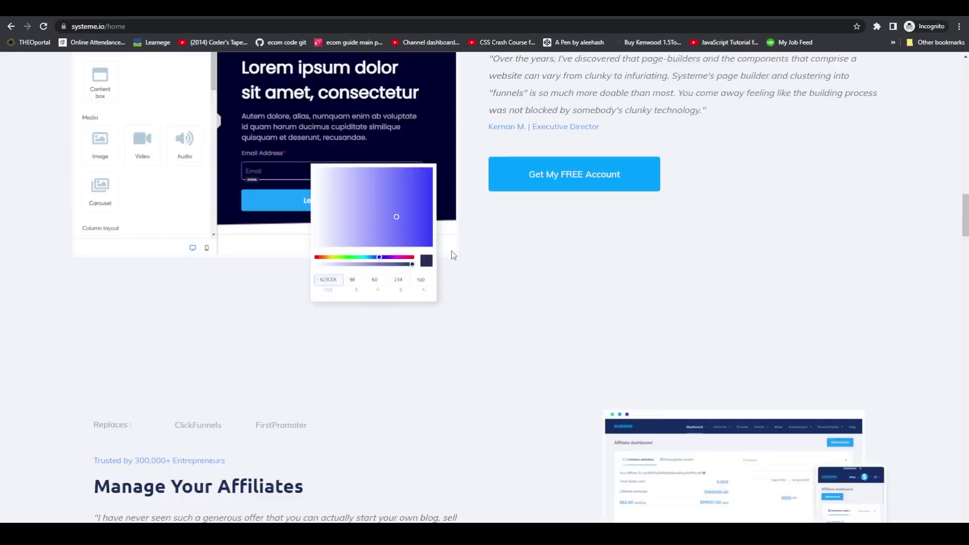
{"action": "scroll", "coordinate": [452, 251], "scroll_direction": "down", "scroll_amount": 10}
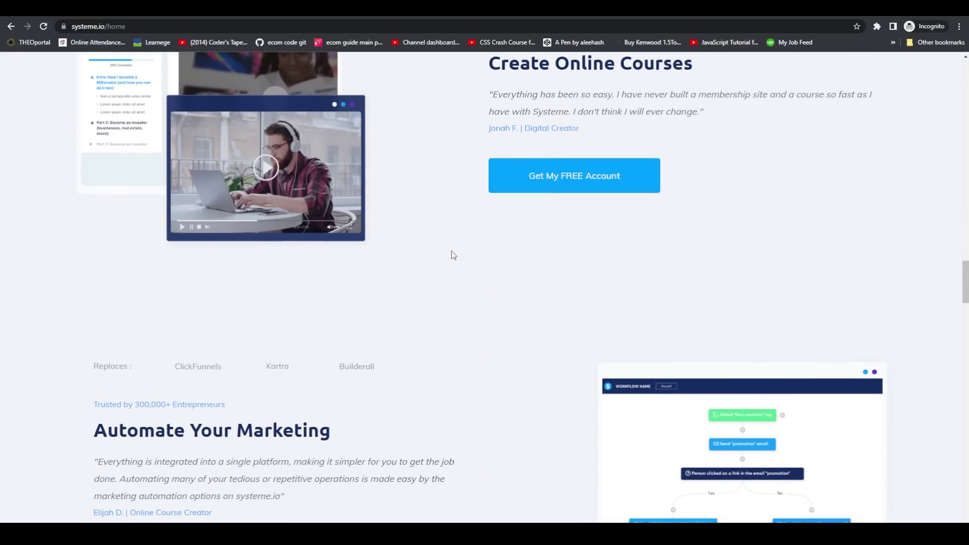
{"action": "scroll", "coordinate": [451, 255], "scroll_direction": "down", "scroll_amount": 7}
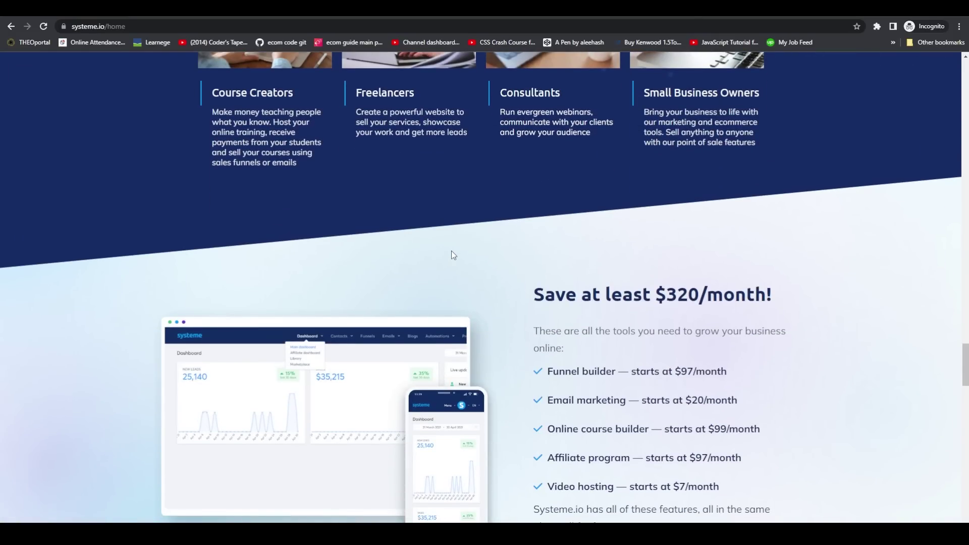
{"action": "scroll", "coordinate": [451, 255], "scroll_direction": "down", "scroll_amount": 3}
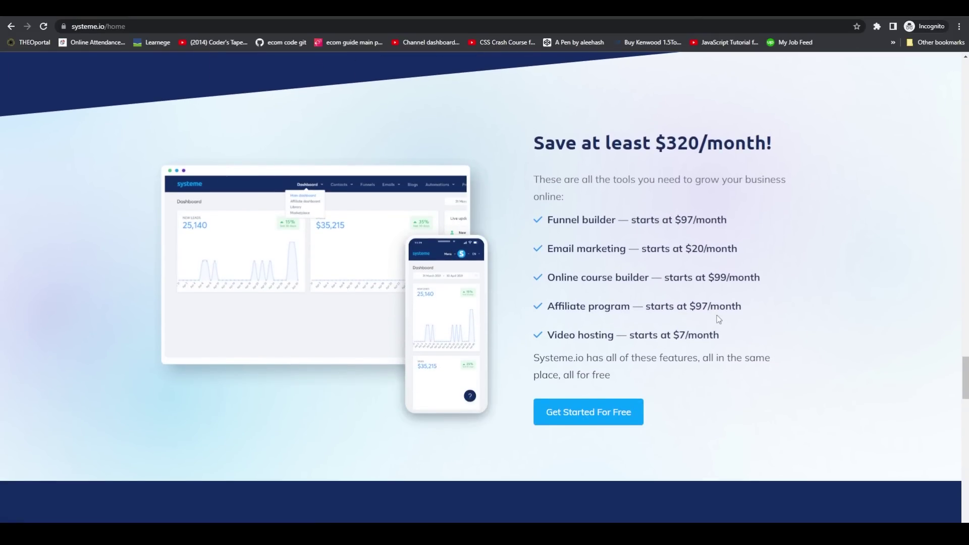
{"action": "left_click_drag", "start_coordinate": [722, 336], "coordinate": [579, 208]}
{"action": "left_click", "coordinate": [597, 184]}
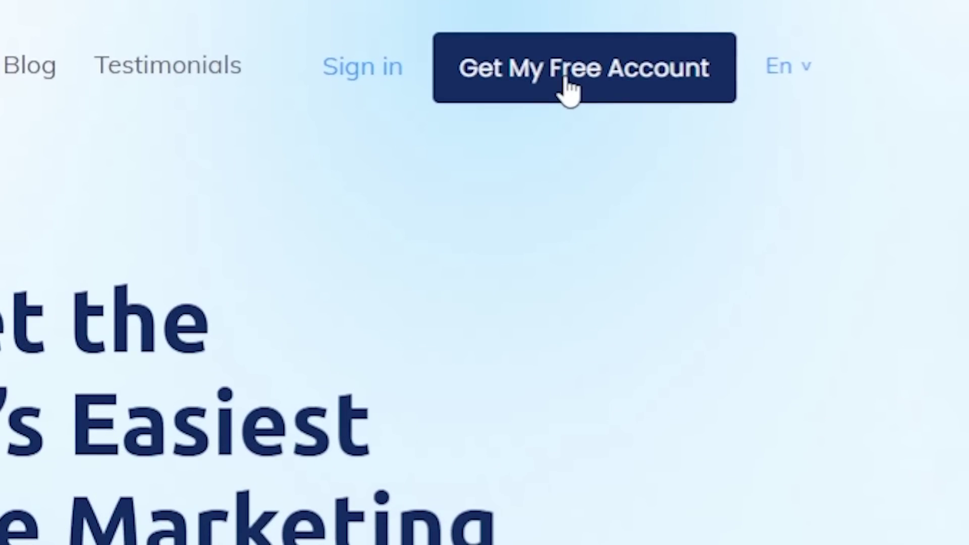
Step: Start the free account sign-up from the home page and look over the account dashboard's navigation options
{"action": "left_click", "coordinate": [568, 80]}
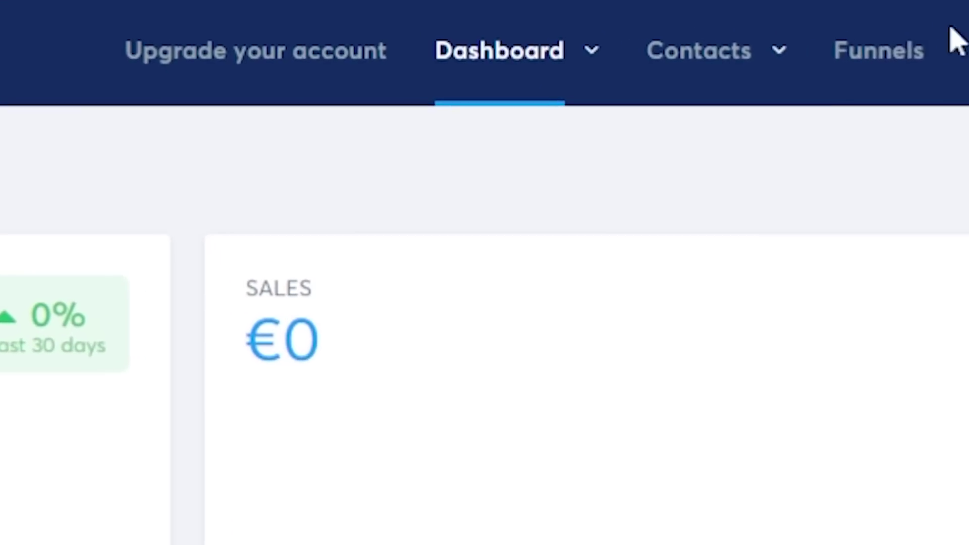
{"action": "mouse_move", "coordinate": [565, 77]}
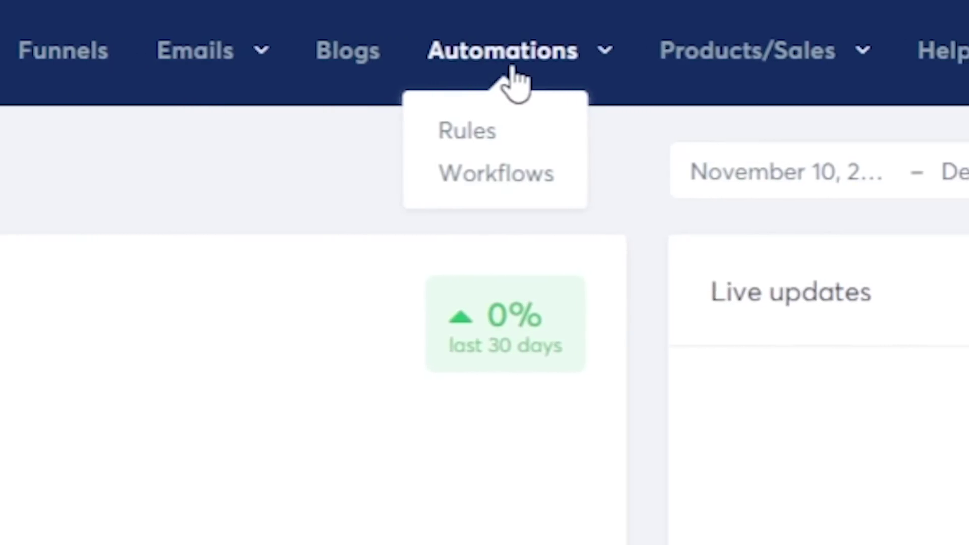
{"action": "mouse_move", "coordinate": [659, 71]}
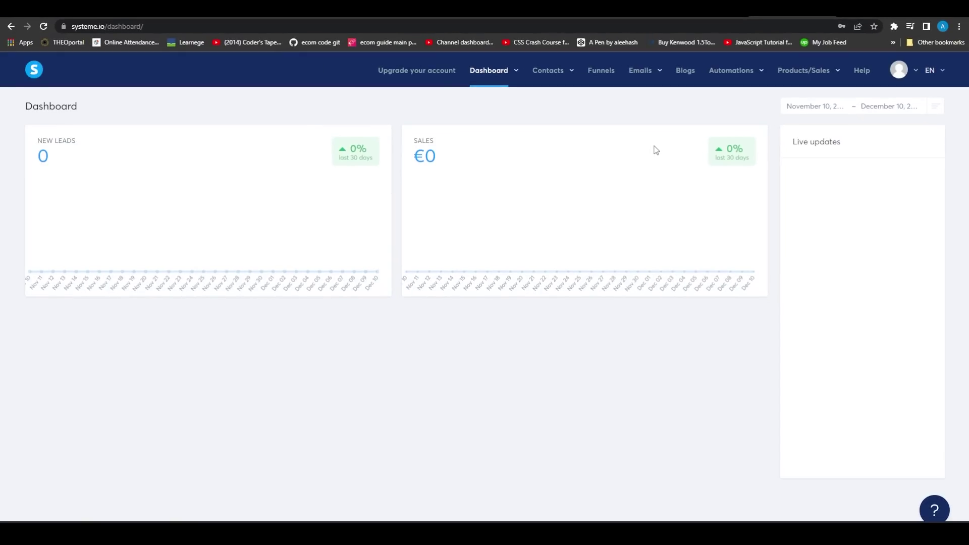
Step: Open the contacts list and review the filters available for it
{"action": "mouse_move", "coordinate": [453, 70]}
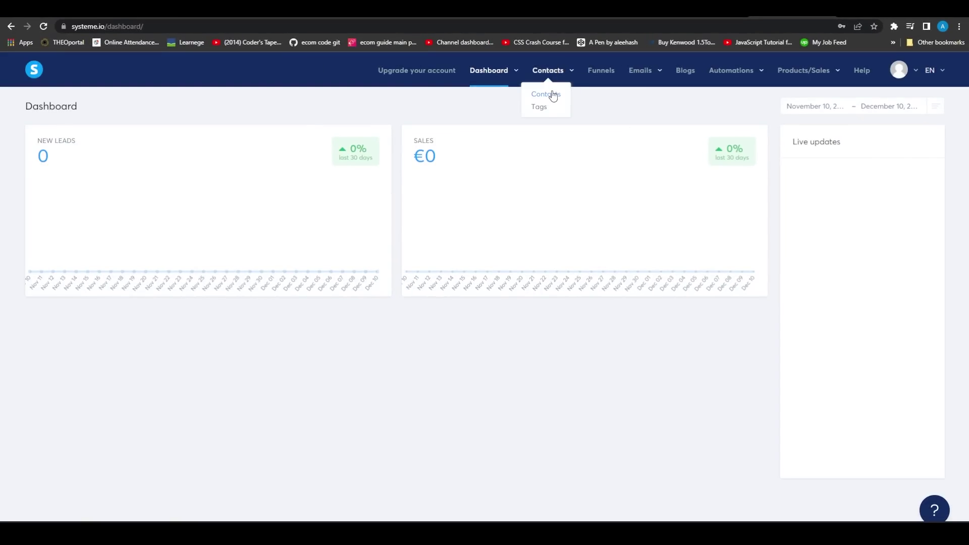
{"action": "left_click", "coordinate": [551, 93]}
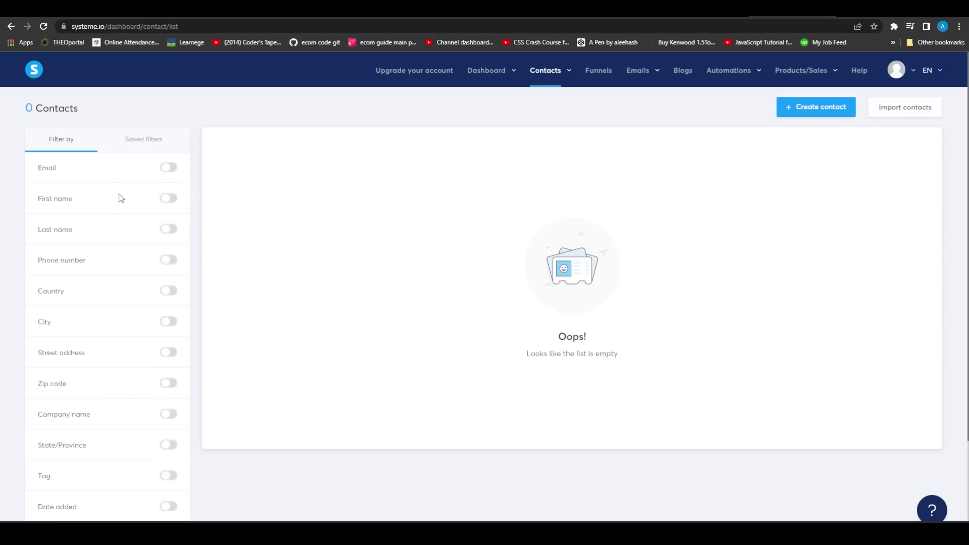
{"action": "scroll", "coordinate": [110, 208], "scroll_direction": "down", "scroll_amount": 3}
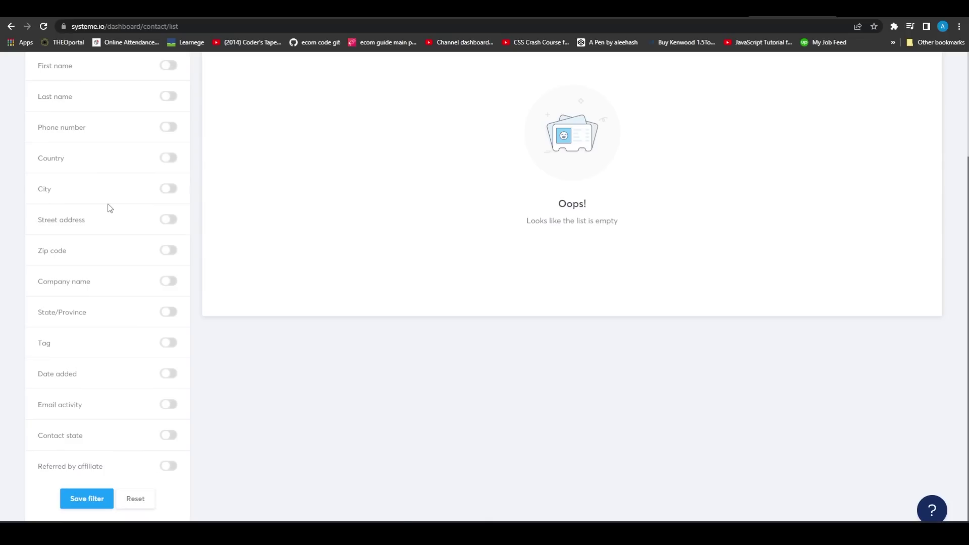
{"action": "scroll", "coordinate": [110, 208], "scroll_direction": "up", "scroll_amount": 3}
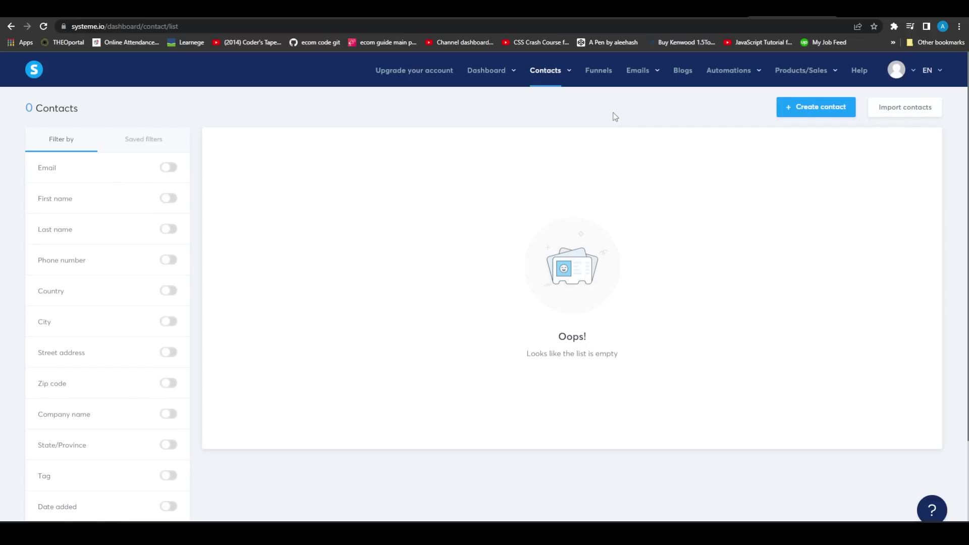
Step: Create and save a contact using the browser's stored e-mail, name, phone and address details, with TEST COMPANY as the company
{"action": "left_click", "coordinate": [822, 112]}
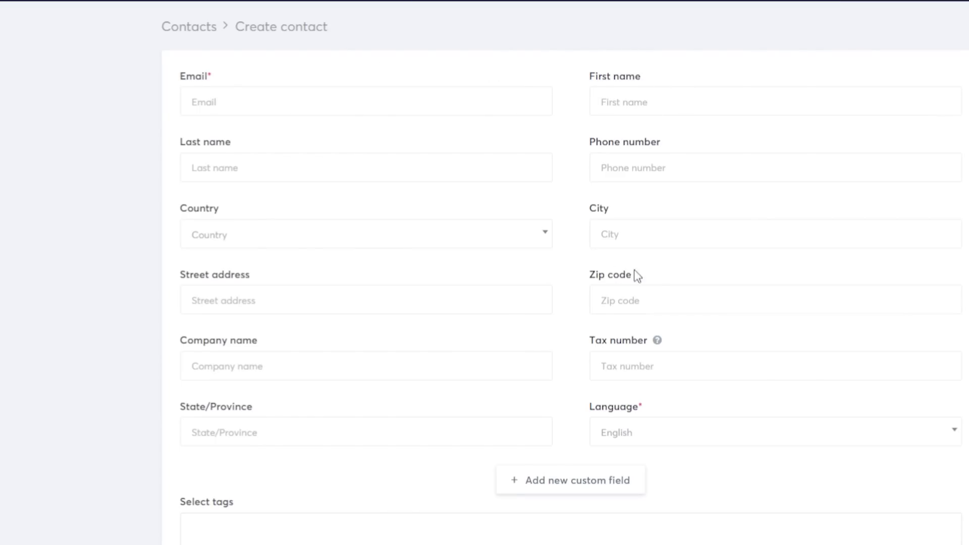
{"action": "scroll", "coordinate": [659, 277], "scroll_direction": "down", "scroll_amount": 2}
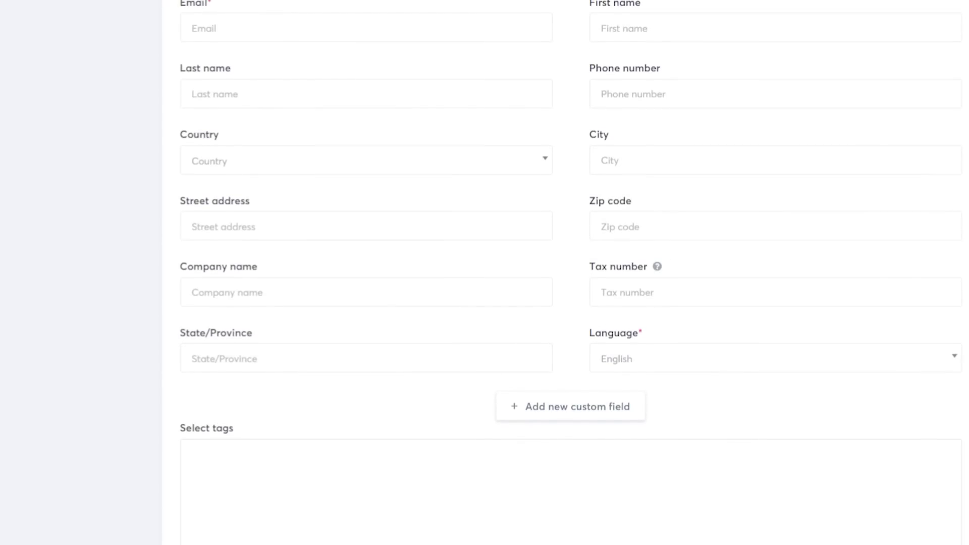
{"action": "scroll", "coordinate": [566, 273], "scroll_direction": "up", "scroll_amount": 2}
{"action": "left_click", "coordinate": [301, 96]}
{"action": "left_click", "coordinate": [328, 132]}
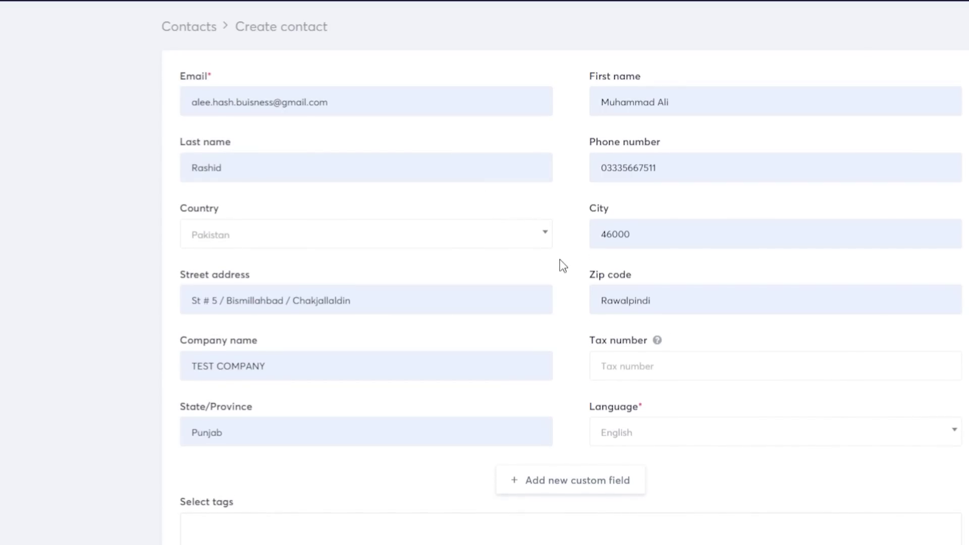
{"action": "scroll", "coordinate": [901, 355], "scroll_direction": "down", "scroll_amount": 3}
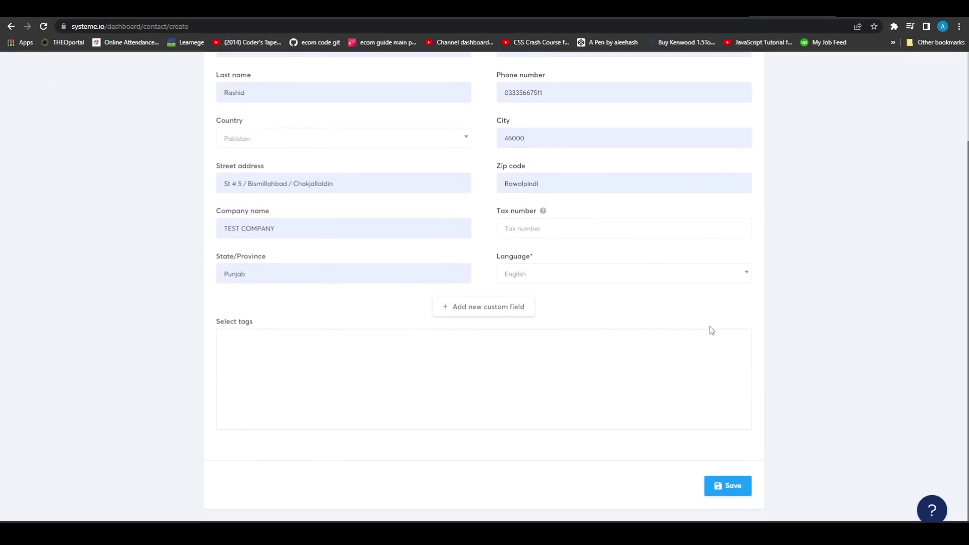
{"action": "left_click", "coordinate": [730, 486]}
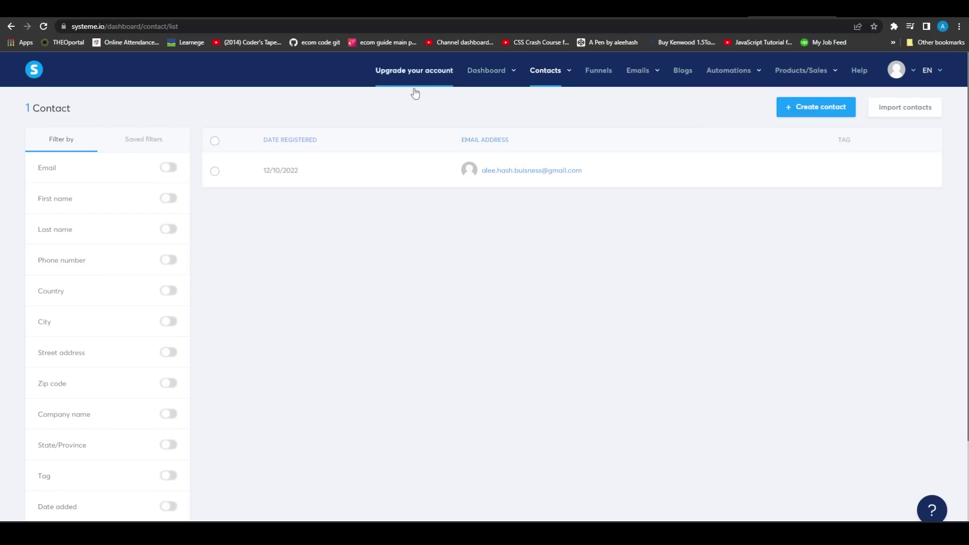
Step: Create a contact tag named Lead, and view its edit dialog without changing it
{"action": "mouse_move", "coordinate": [527, 81]}
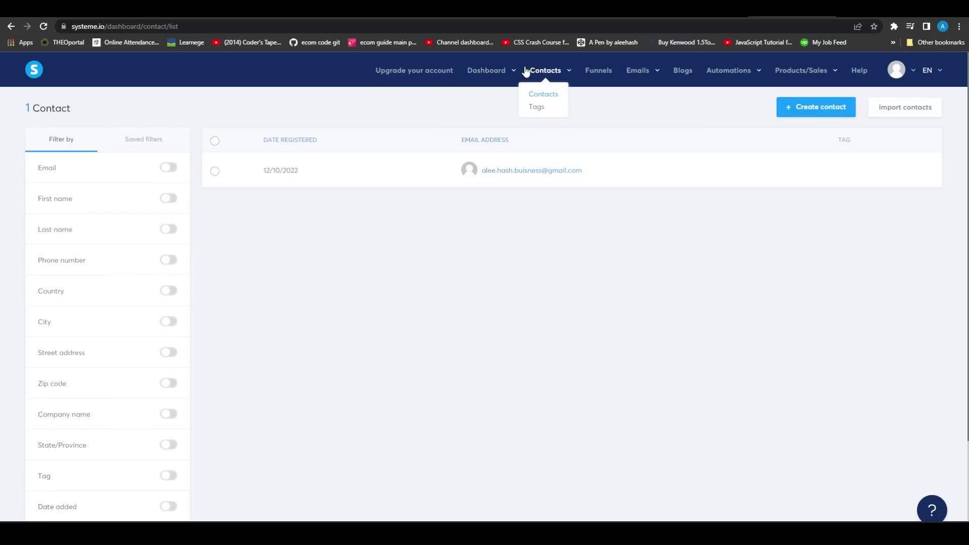
{"action": "left_click", "coordinate": [541, 109]}
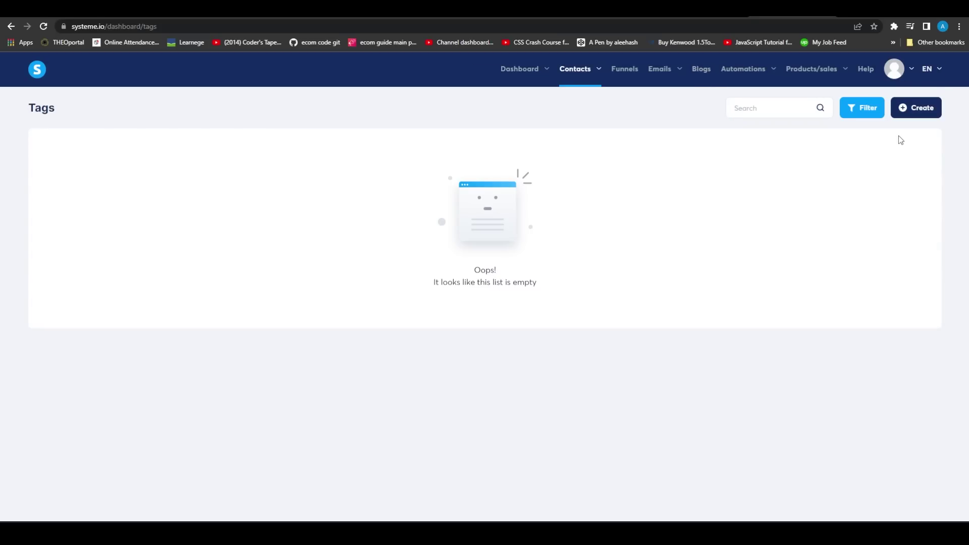
{"action": "left_click", "coordinate": [914, 113]}
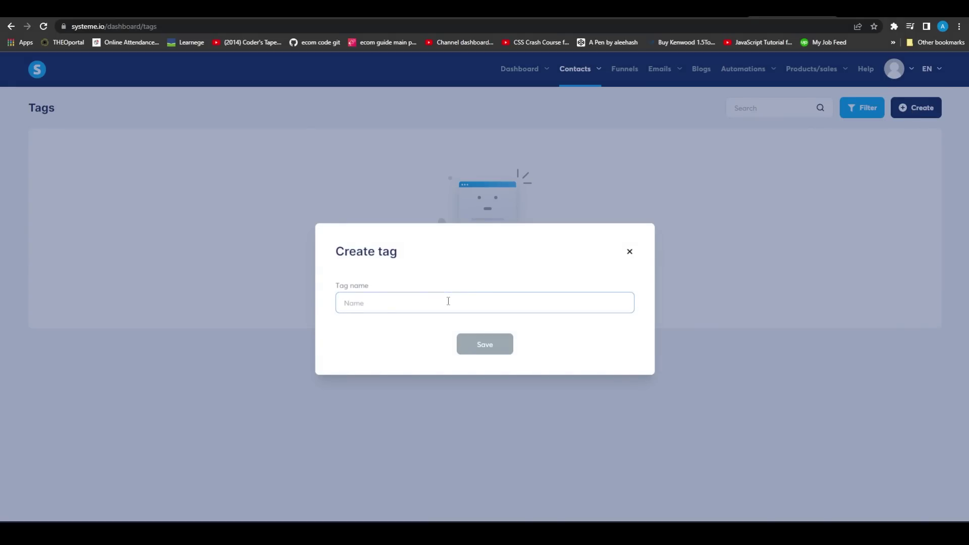
{"action": "type", "text": "Lead"}
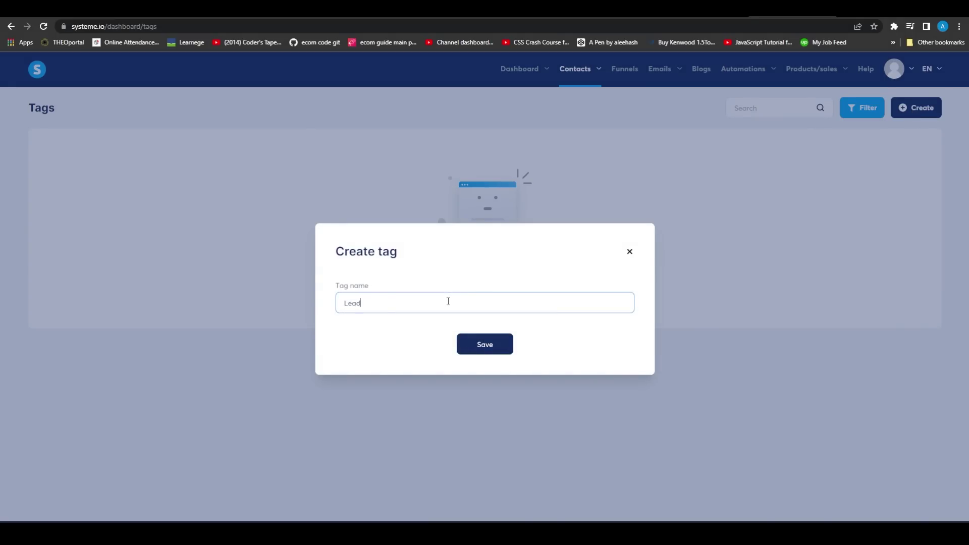
{"action": "left_click", "coordinate": [476, 348]}
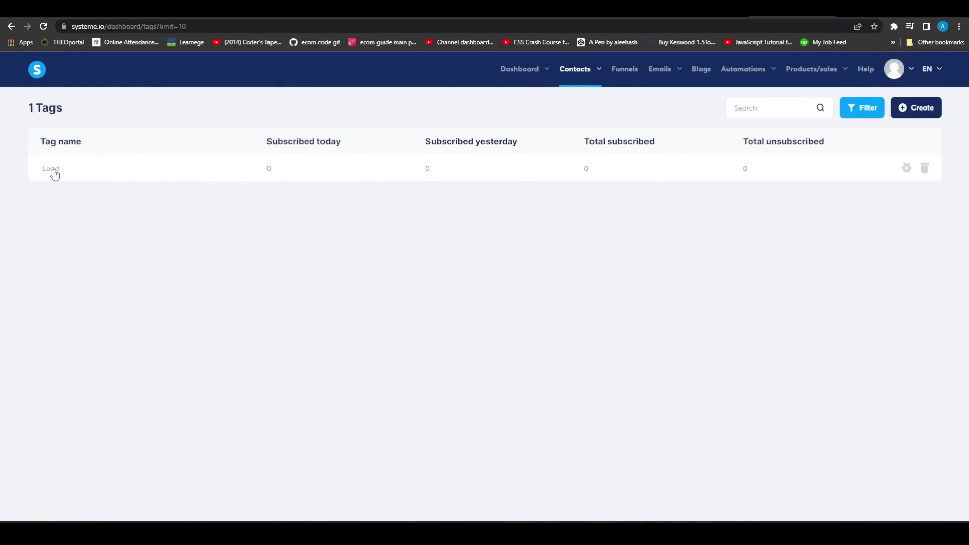
{"action": "left_click", "coordinate": [903, 168]}
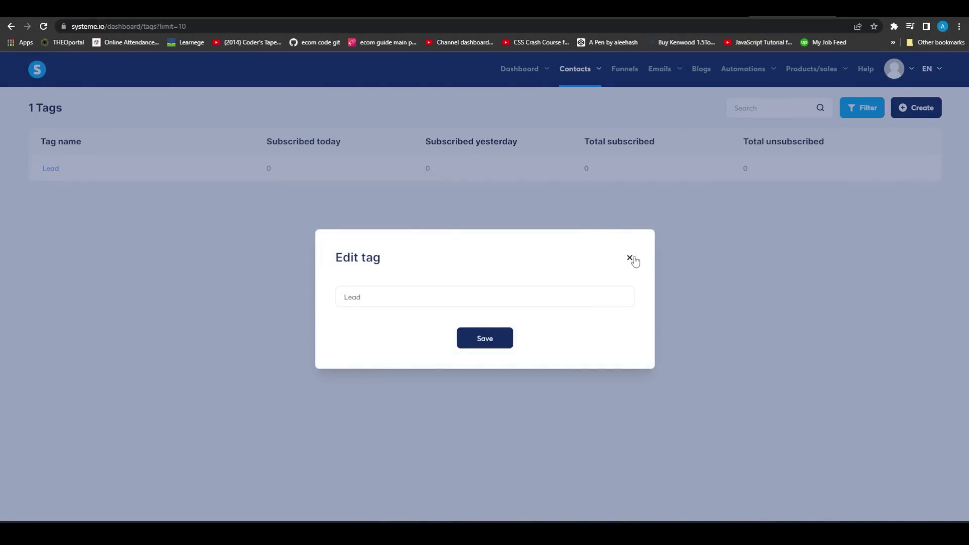
{"action": "left_click", "coordinate": [631, 259]}
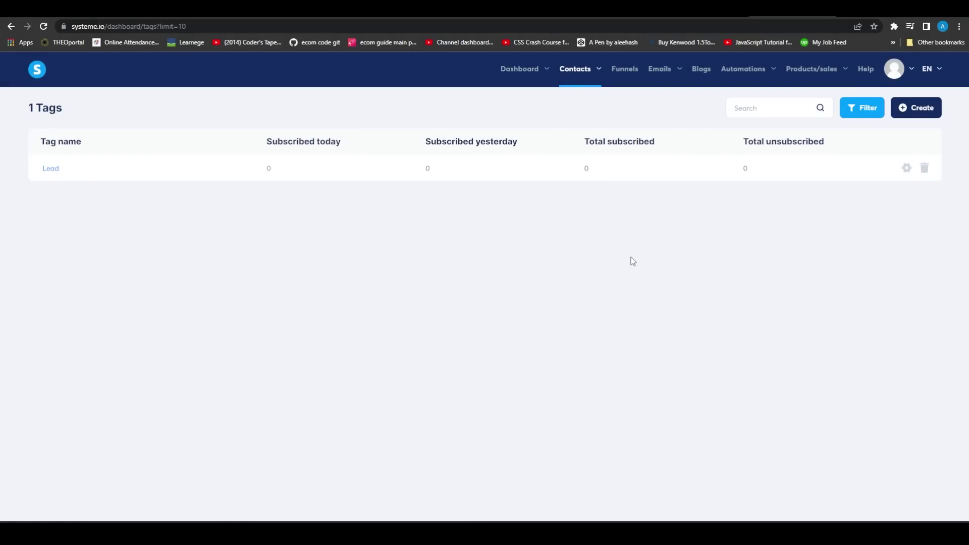
Step: Create and save a funnel named testfunnel with the Build an audience goal and Euro as the currency
{"action": "left_click", "coordinate": [624, 69]}
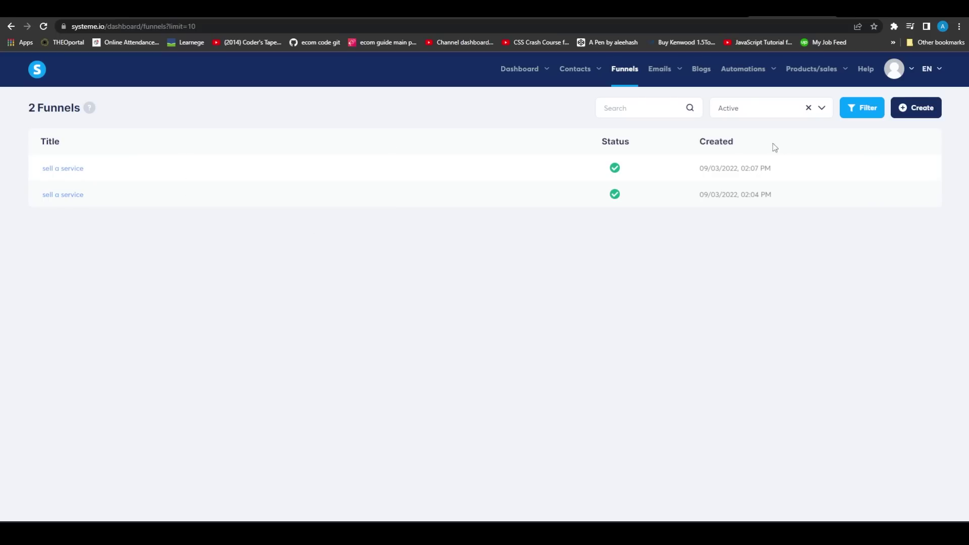
{"action": "left_click", "coordinate": [931, 114]}
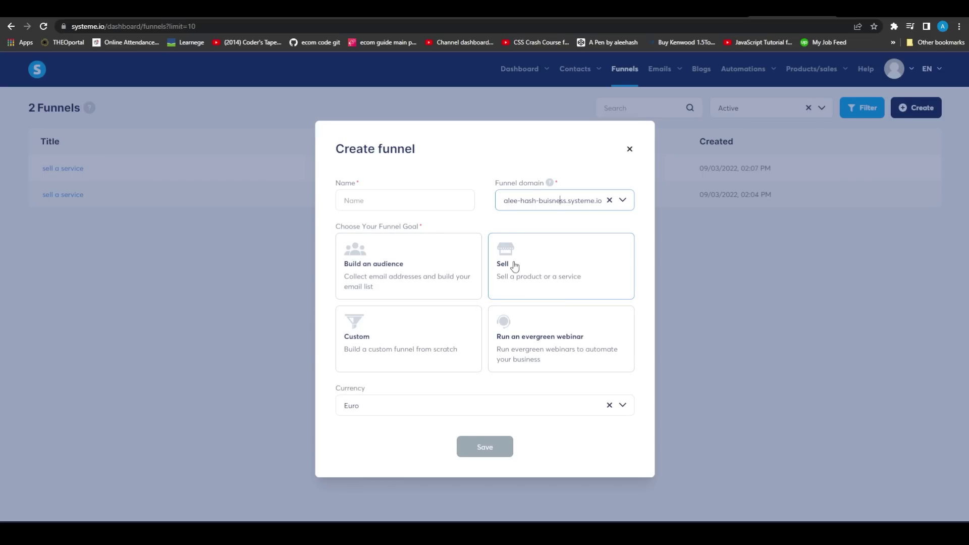
{"action": "left_click", "coordinate": [417, 351]}
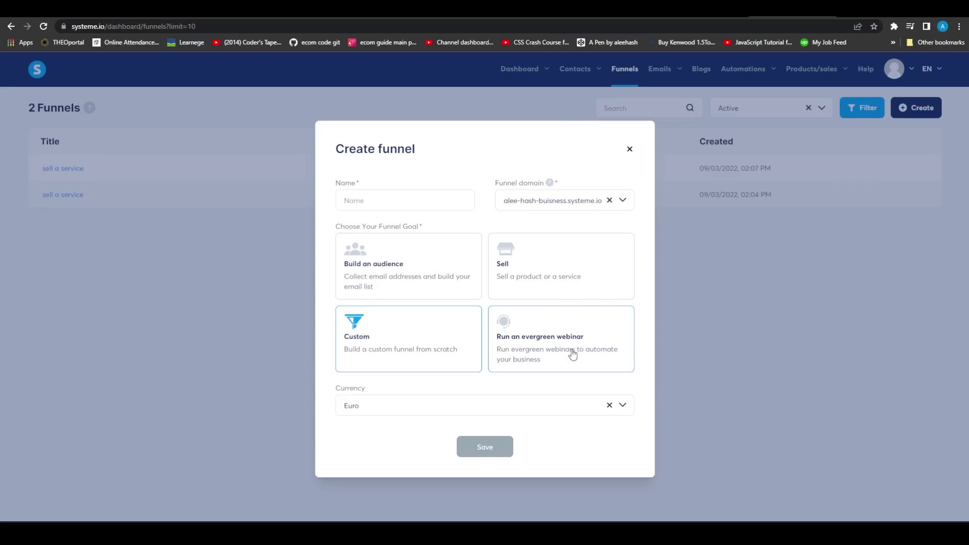
{"action": "left_click", "coordinate": [479, 407]}
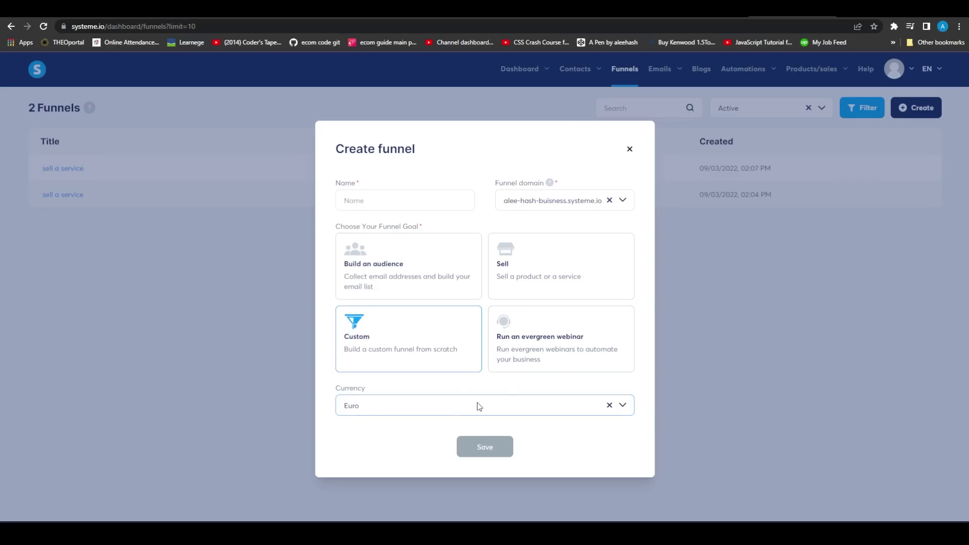
{"action": "left_click", "coordinate": [382, 266]}
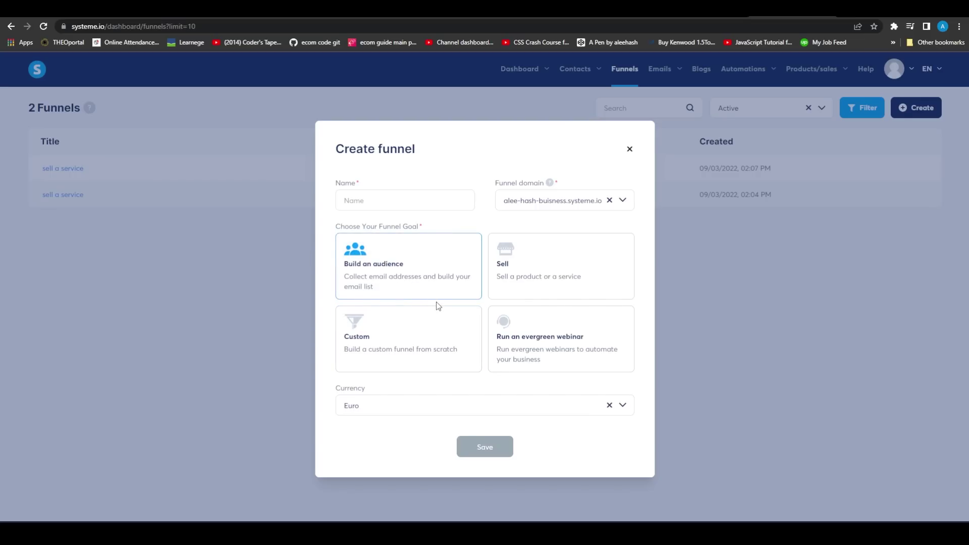
{"action": "left_click", "coordinate": [406, 201]}
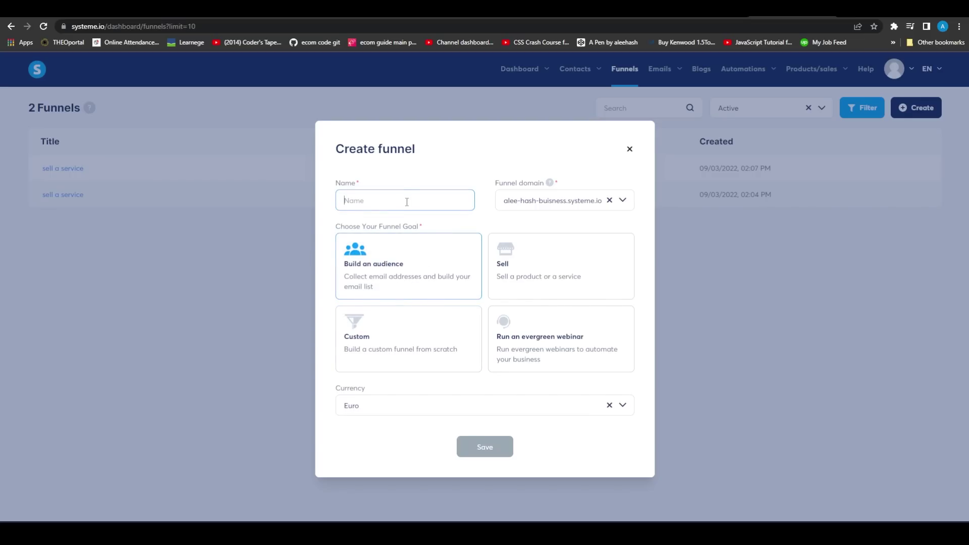
{"action": "type", "text": "testfunnel"}
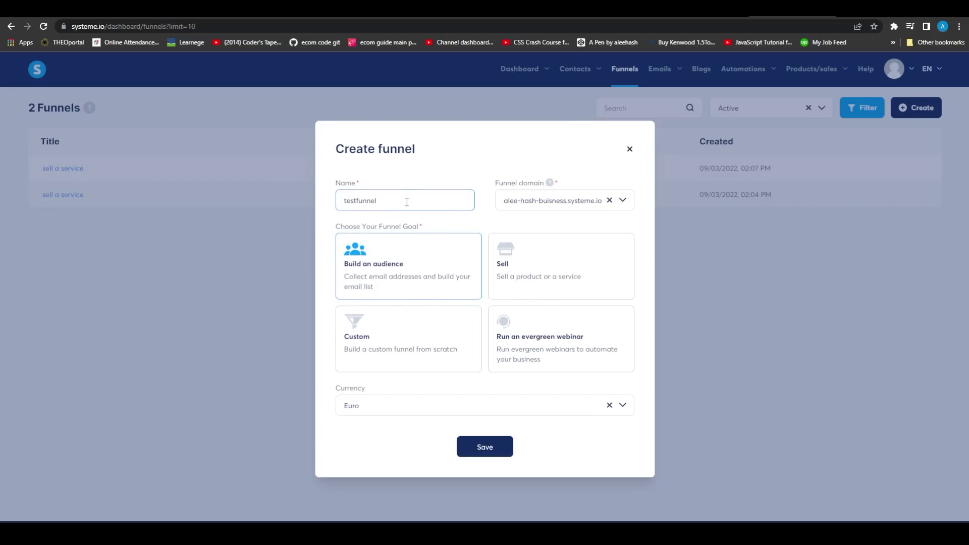
{"action": "left_click", "coordinate": [482, 450]}
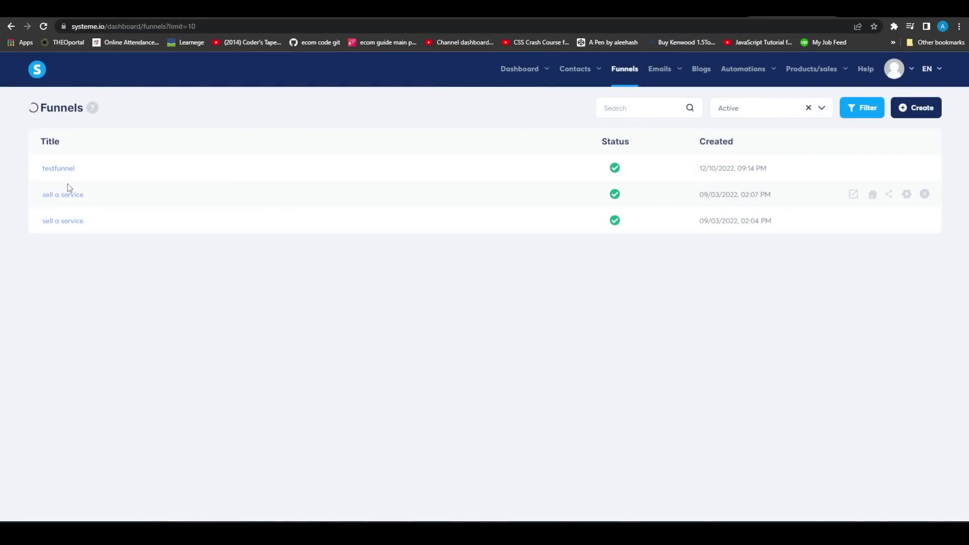
Step: Open testfunnel and review its automation rules, A/B test, stats, sales, deadline settings and leads sections
{"action": "left_click", "coordinate": [53, 170]}
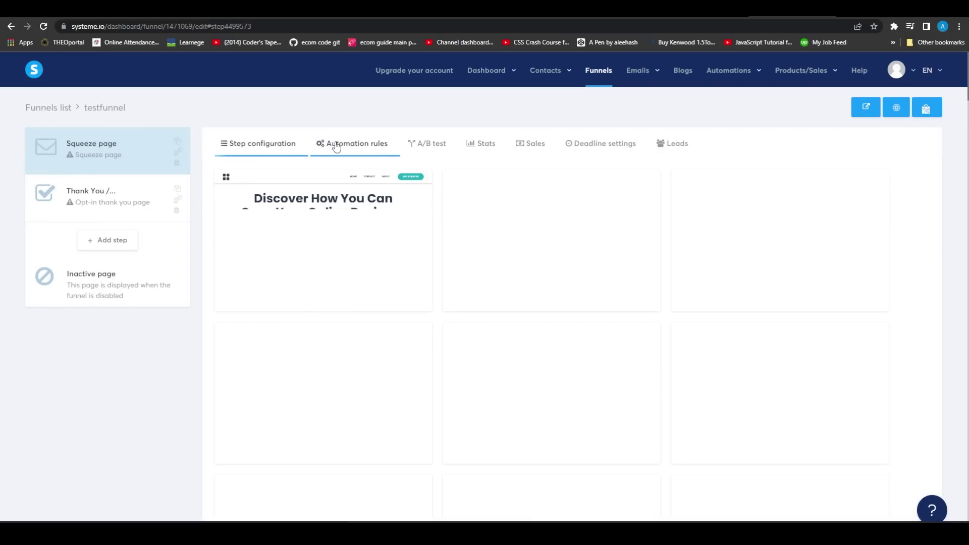
{"action": "left_click", "coordinate": [337, 147]}
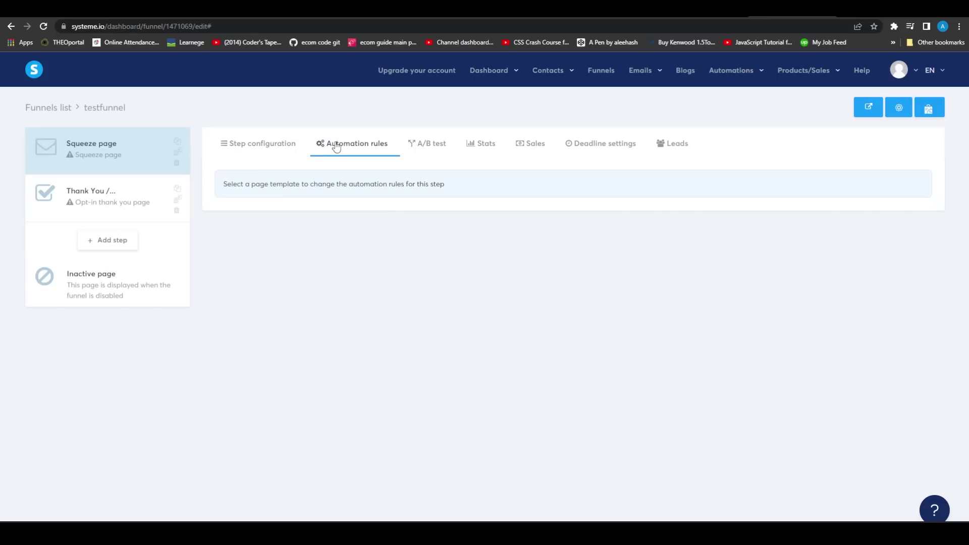
{"action": "left_click", "coordinate": [411, 150]}
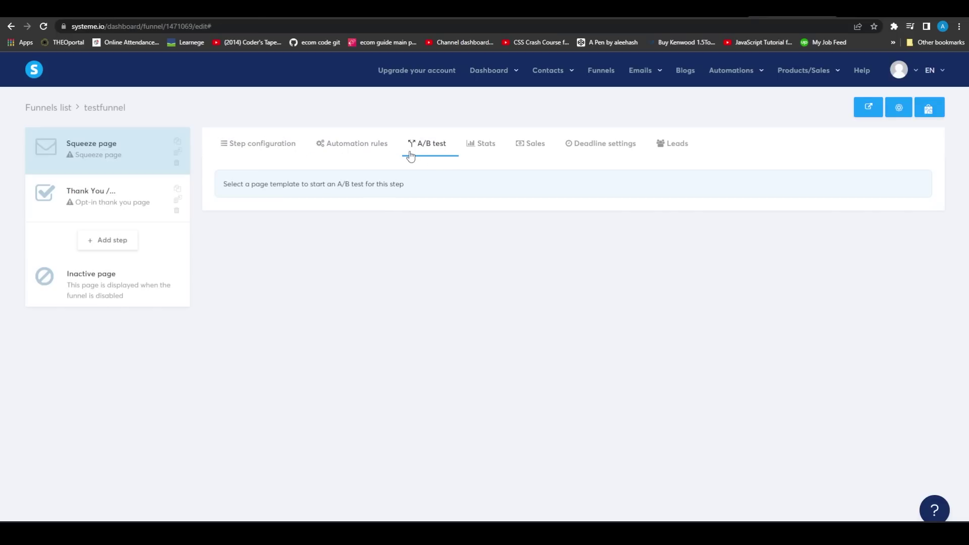
{"action": "left_click", "coordinate": [467, 147]}
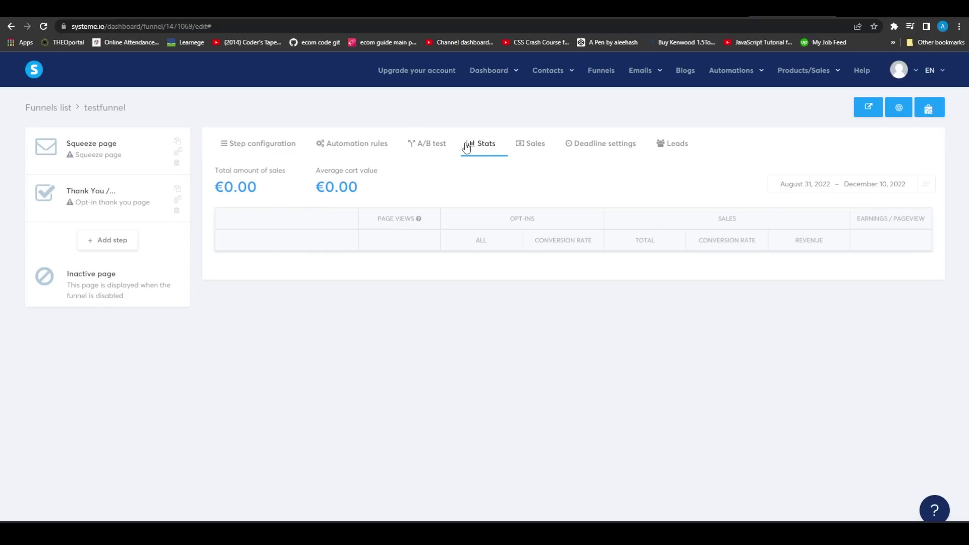
{"action": "left_click", "coordinate": [549, 151]}
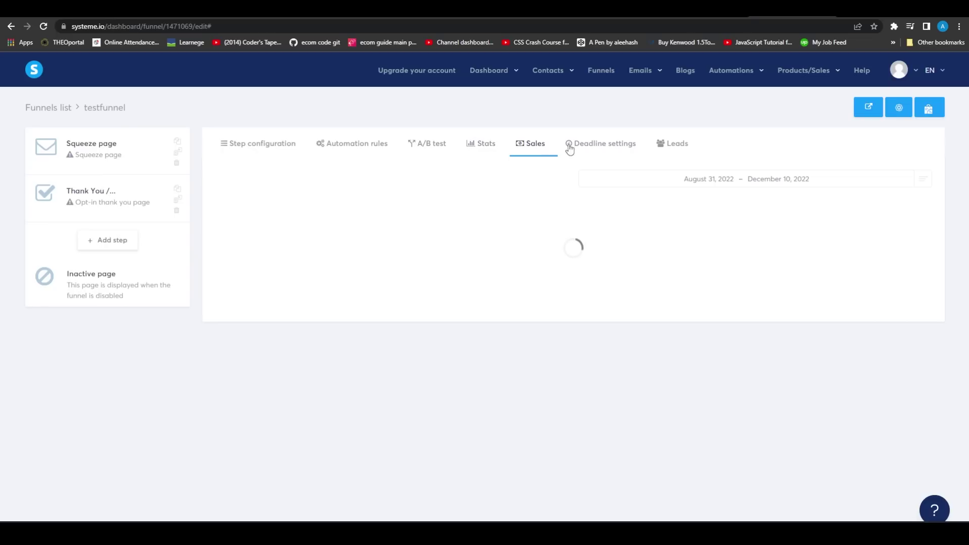
{"action": "left_click", "coordinate": [570, 148]}
{"action": "left_click", "coordinate": [675, 151]}
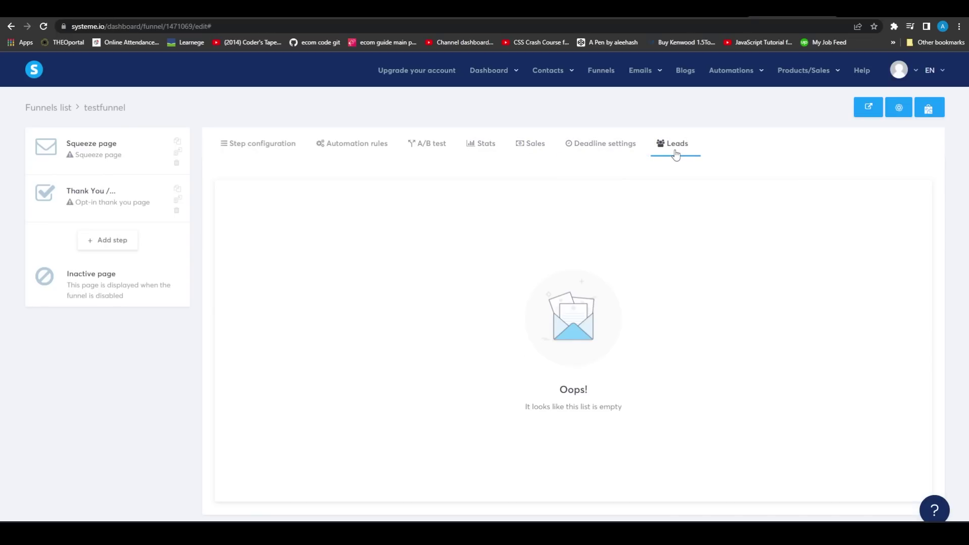
Step: Browse the page templates offered in the squeeze page's step configuration
{"action": "left_click", "coordinate": [266, 146]}
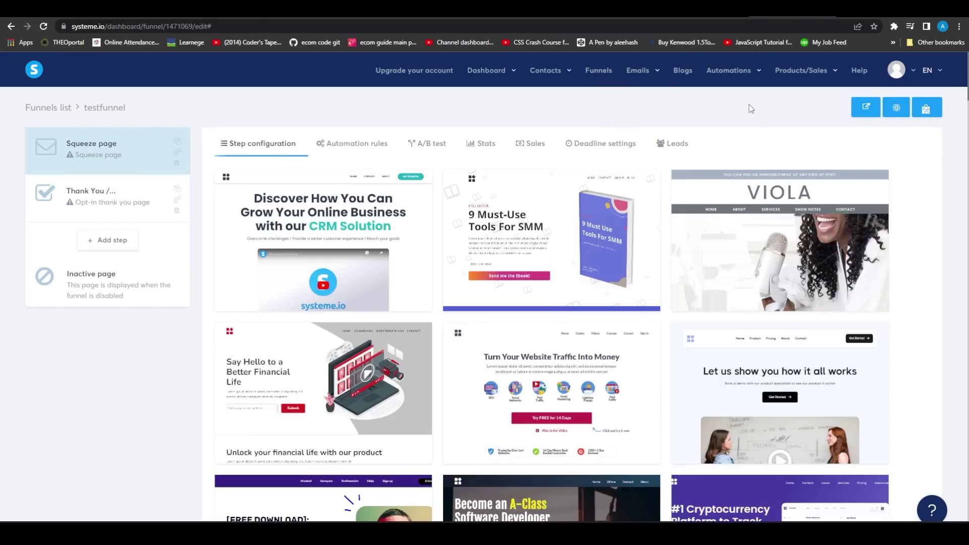
{"action": "scroll", "coordinate": [665, 247], "scroll_direction": "down", "scroll_amount": 3}
{"action": "scroll", "coordinate": [665, 247], "scroll_direction": "down", "scroll_amount": 3}
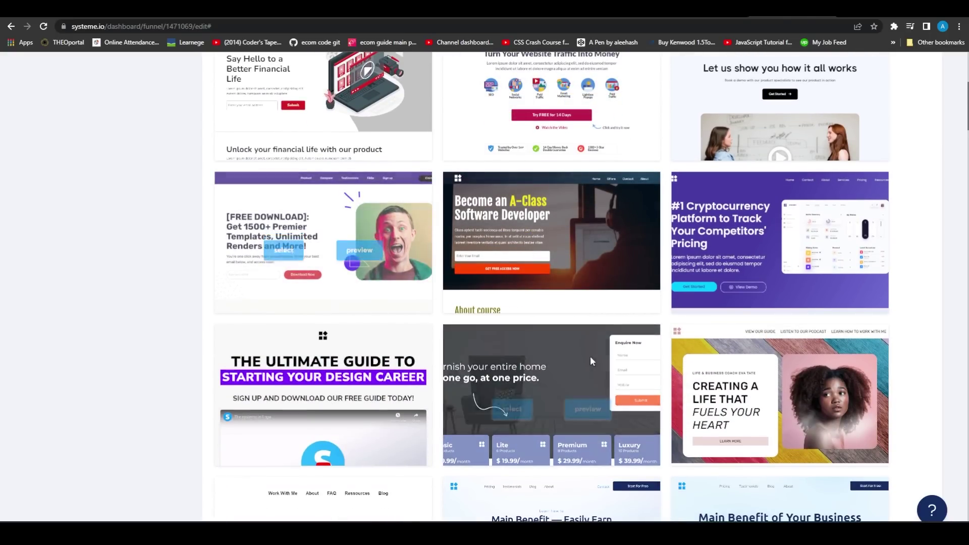
{"action": "scroll", "coordinate": [581, 303], "scroll_direction": "up", "scroll_amount": 6}
Step: Open the newsletters page and look over the newsletter creation form and its templates without saving
{"action": "mouse_move", "coordinate": [635, 77]}
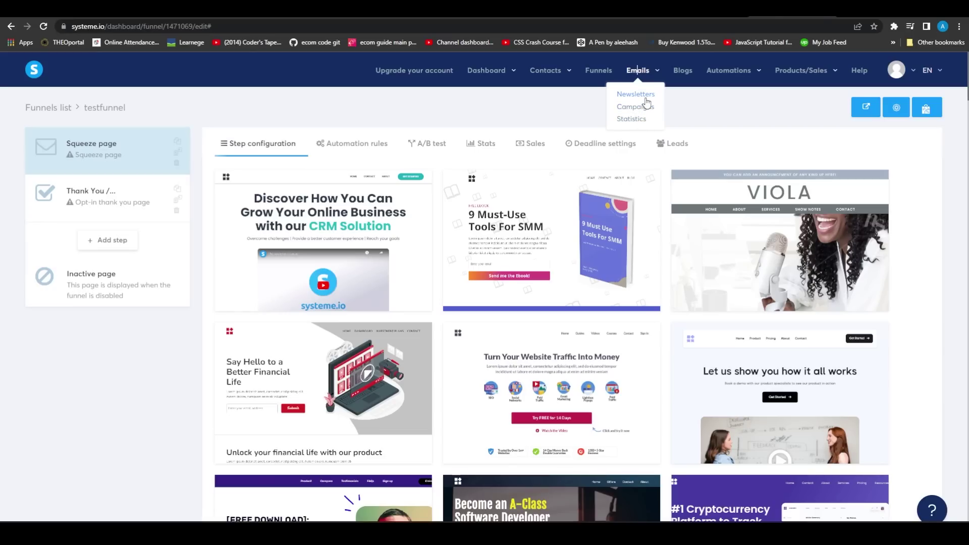
{"action": "left_click", "coordinate": [645, 97]}
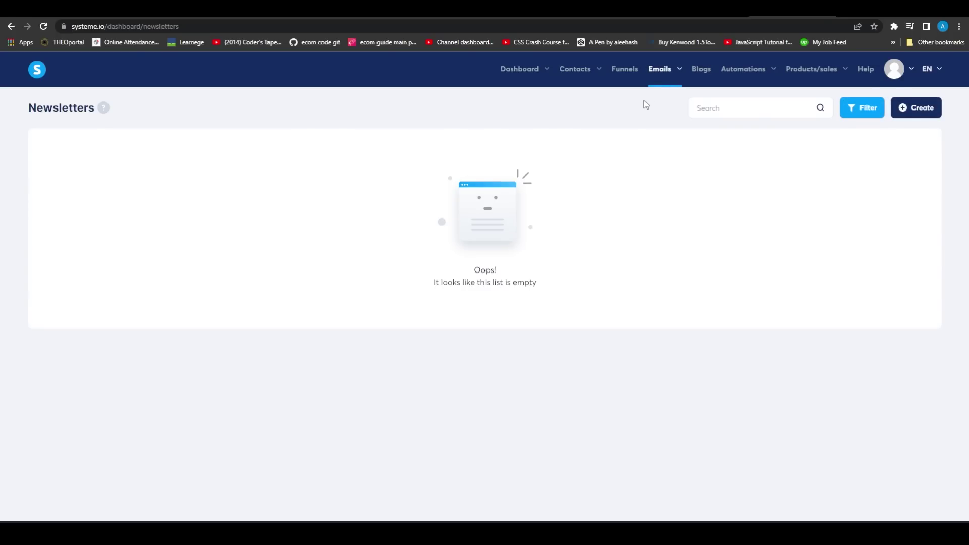
{"action": "left_click", "coordinate": [927, 113]}
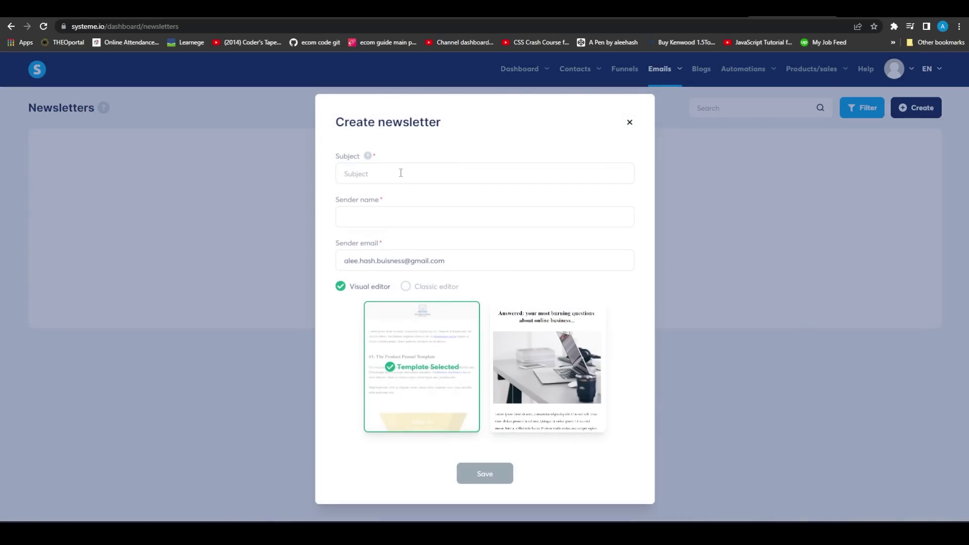
{"action": "mouse_move", "coordinate": [538, 347]}
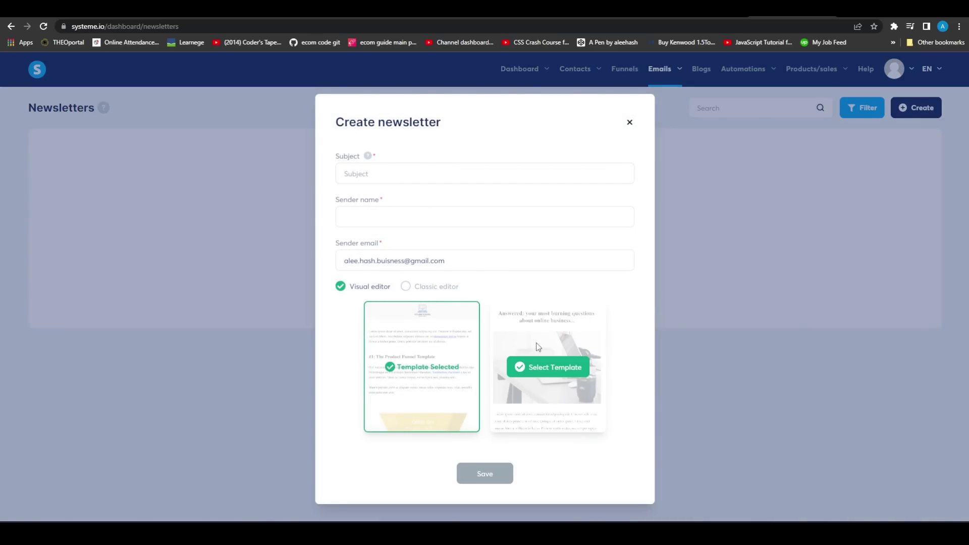
{"action": "left_click", "coordinate": [630, 122]}
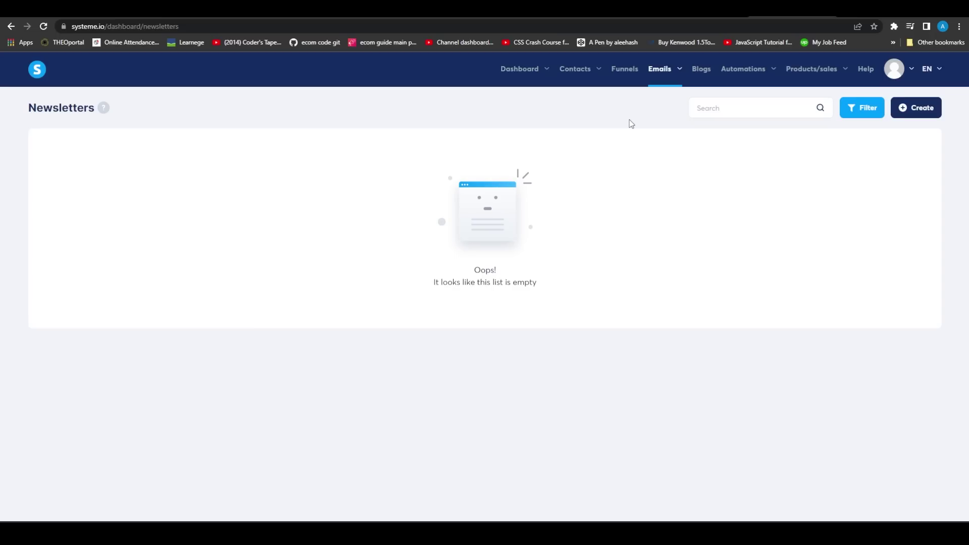
Step: View the email campaigns list and examine the email statistics charts
{"action": "mouse_move", "coordinate": [668, 85]}
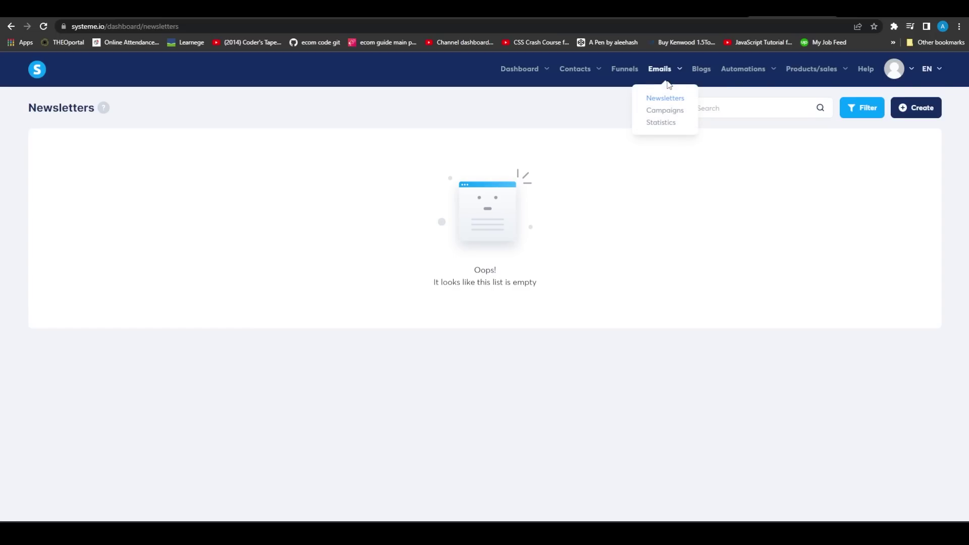
{"action": "left_click", "coordinate": [665, 111]}
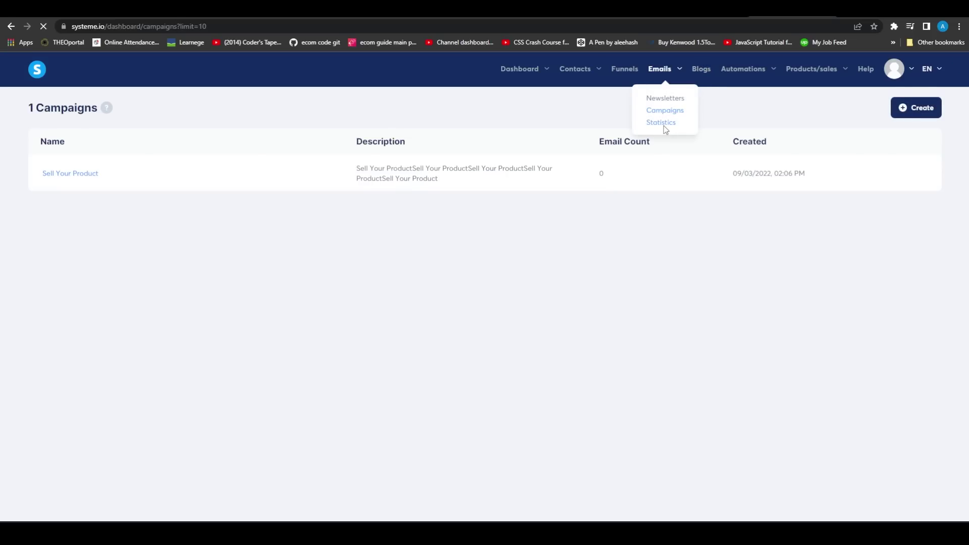
{"action": "left_click", "coordinate": [662, 125]}
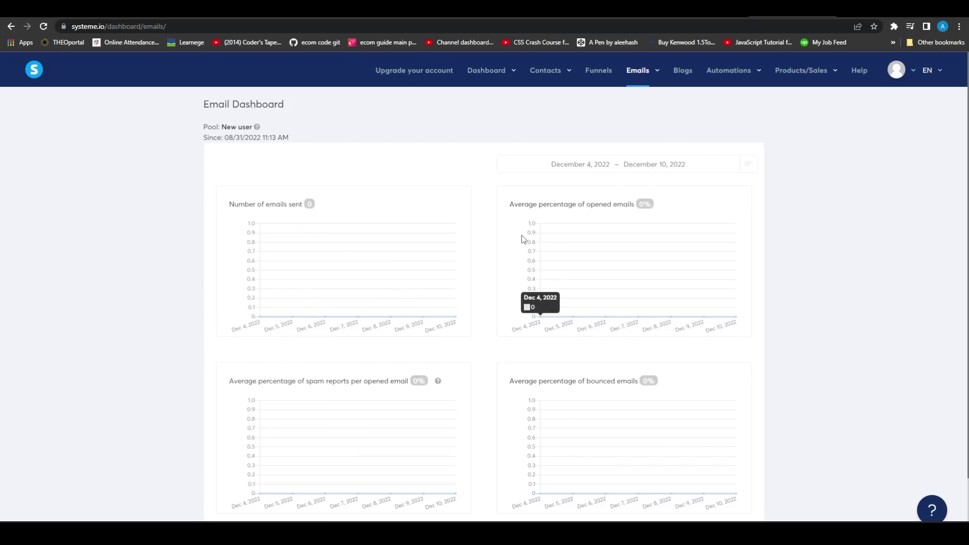
{"action": "scroll", "coordinate": [616, 266], "scroll_direction": "down", "scroll_amount": 2}
{"action": "scroll", "coordinate": [619, 264], "scroll_direction": "up", "scroll_amount": 2}
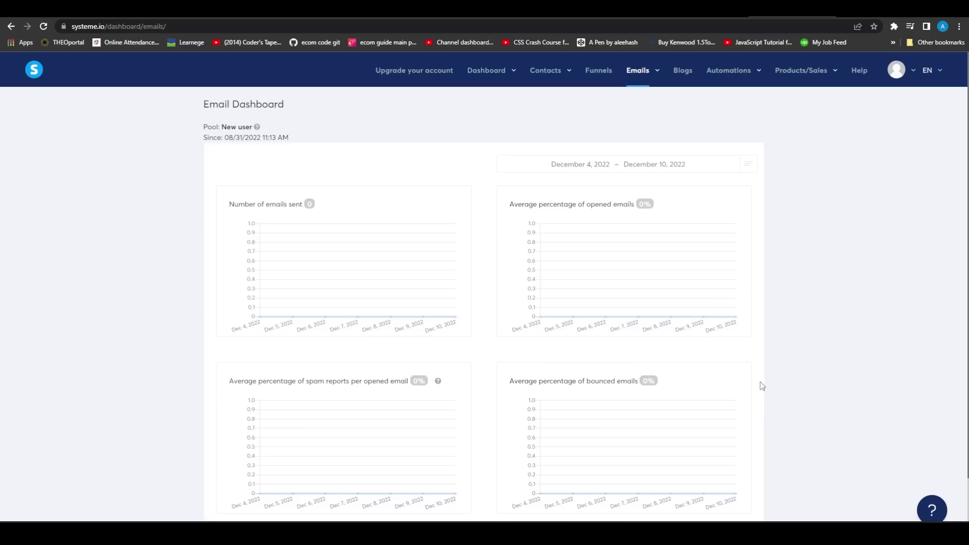
Step: Open the blogs page and look through the blog creation form's templates without saving
{"action": "mouse_move", "coordinate": [728, 80]}
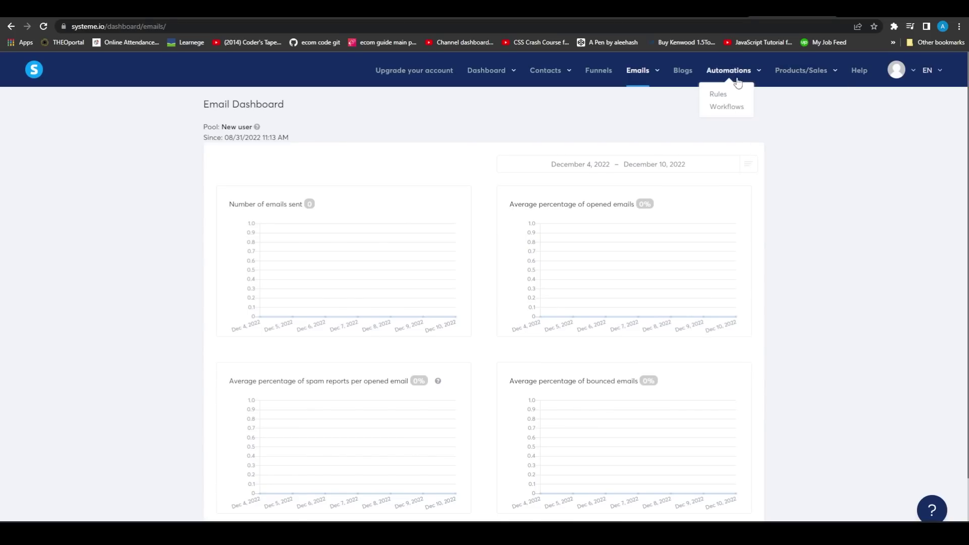
{"action": "left_click", "coordinate": [684, 76]}
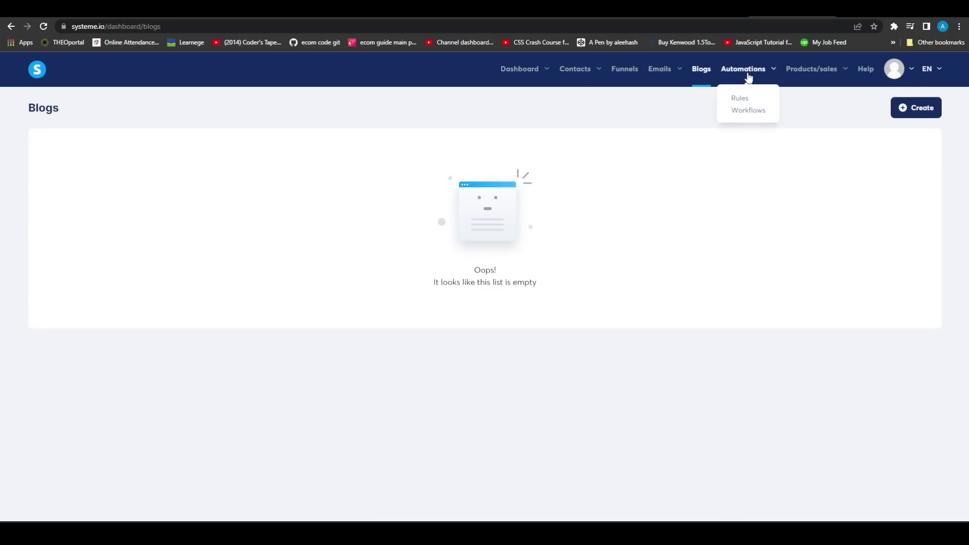
{"action": "left_click", "coordinate": [916, 108]}
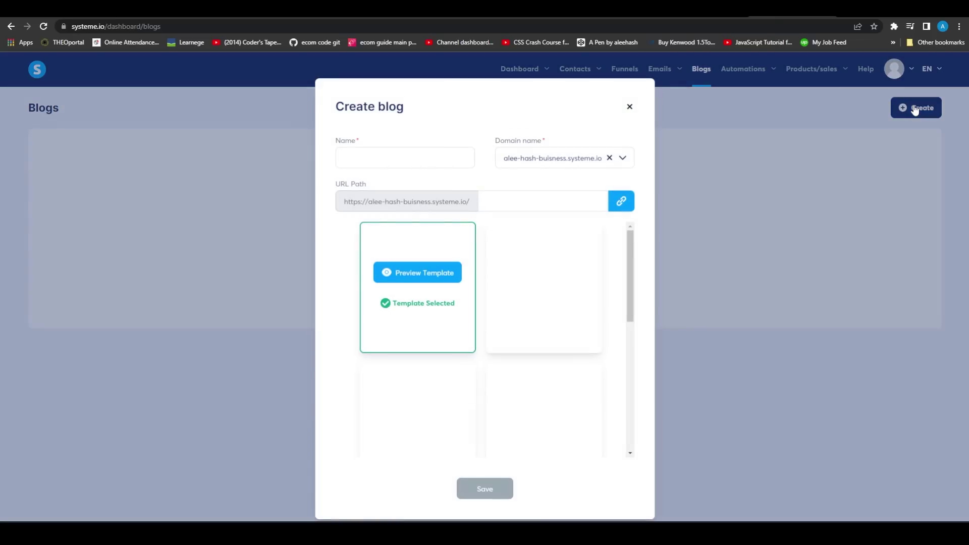
{"action": "scroll", "coordinate": [486, 286], "scroll_direction": "down", "scroll_amount": 5}
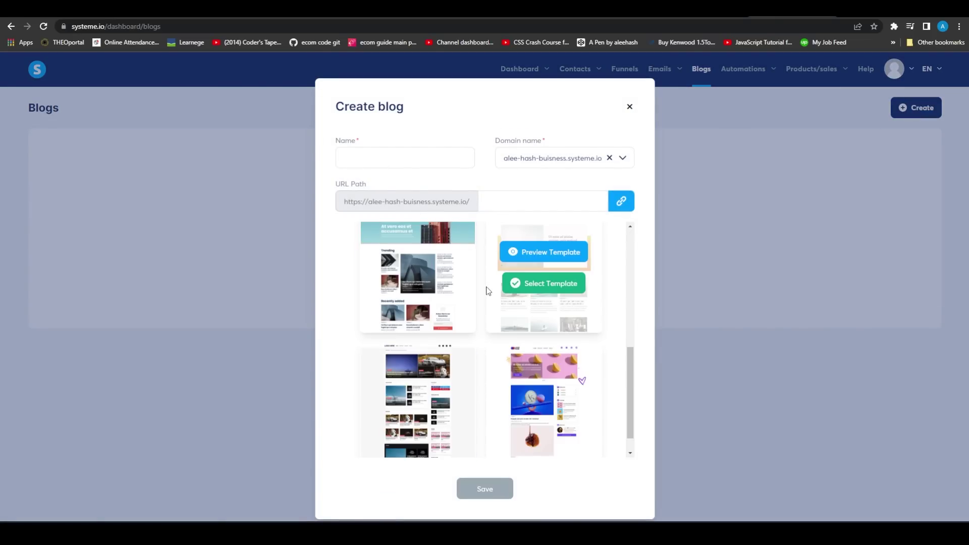
{"action": "scroll", "coordinate": [504, 367], "scroll_direction": "up", "scroll_amount": 5}
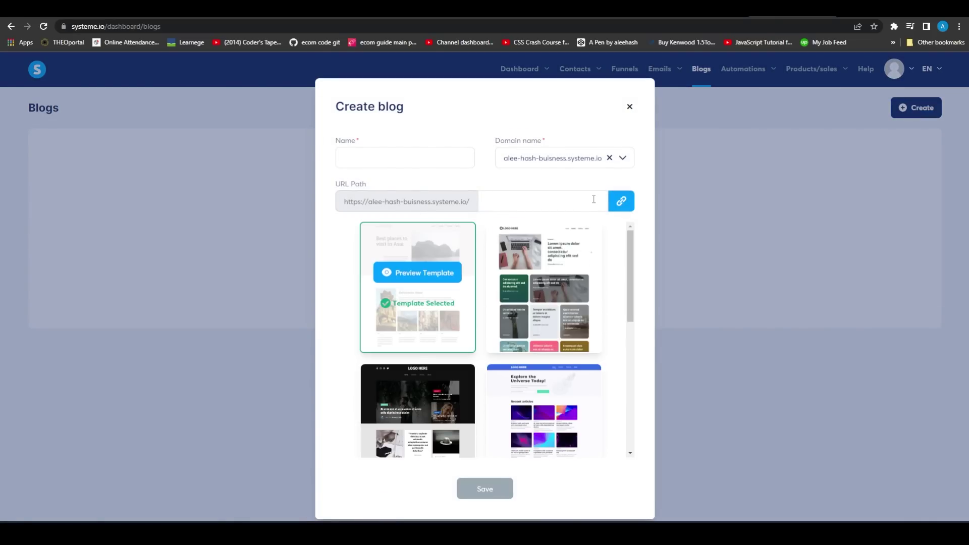
{"action": "left_click", "coordinate": [630, 105]}
Step: View the automation rules page, the affiliate program dashboard and the list of product and sales options
{"action": "mouse_move", "coordinate": [746, 75]}
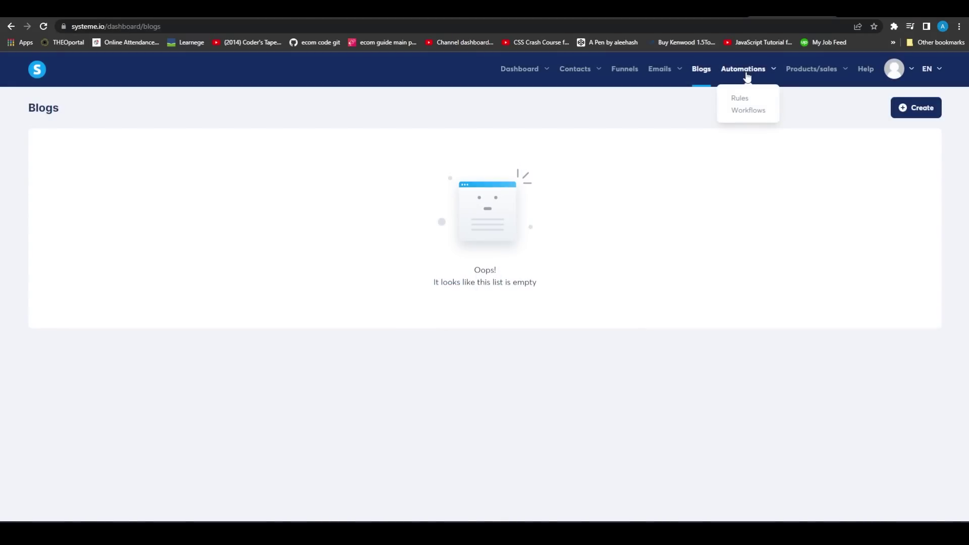
{"action": "left_click", "coordinate": [737, 101]}
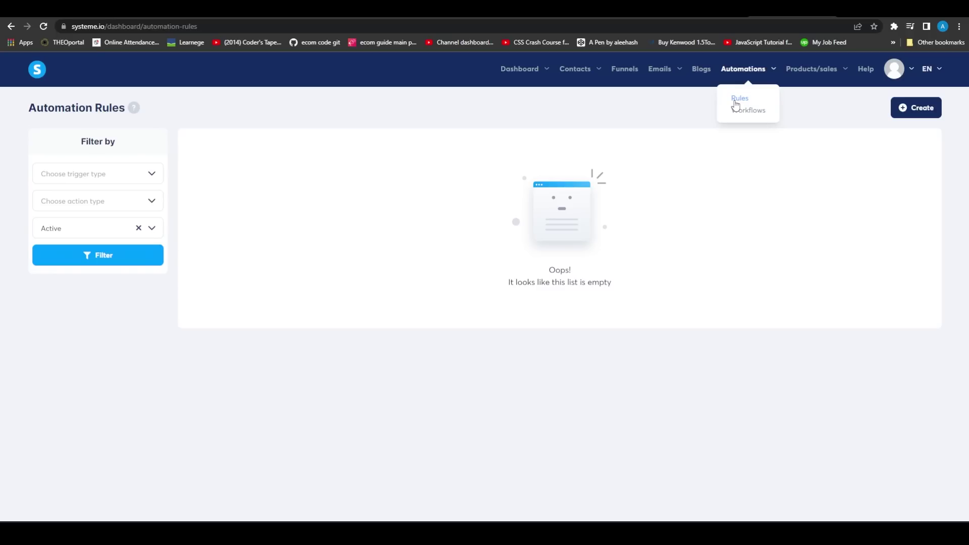
{"action": "mouse_move", "coordinate": [800, 77]}
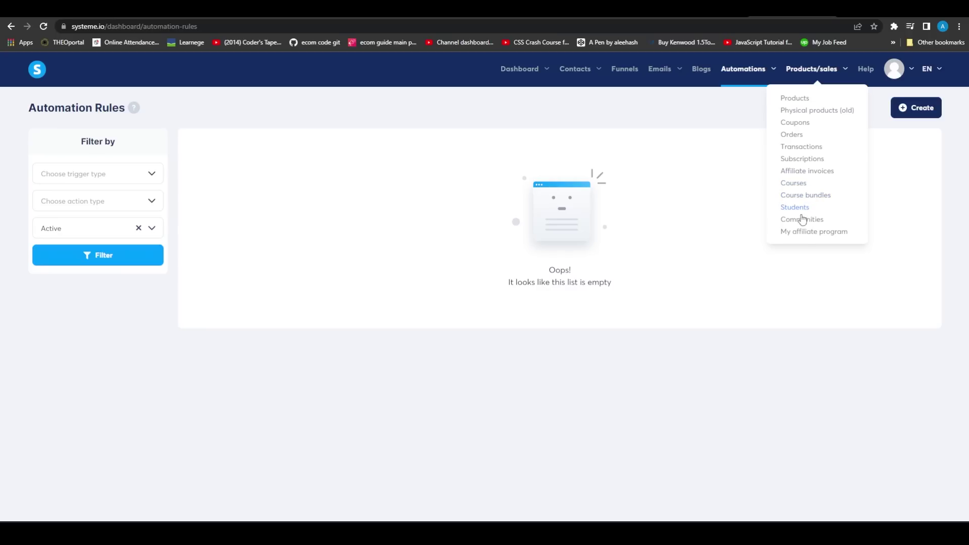
{"action": "left_click", "coordinate": [836, 235]}
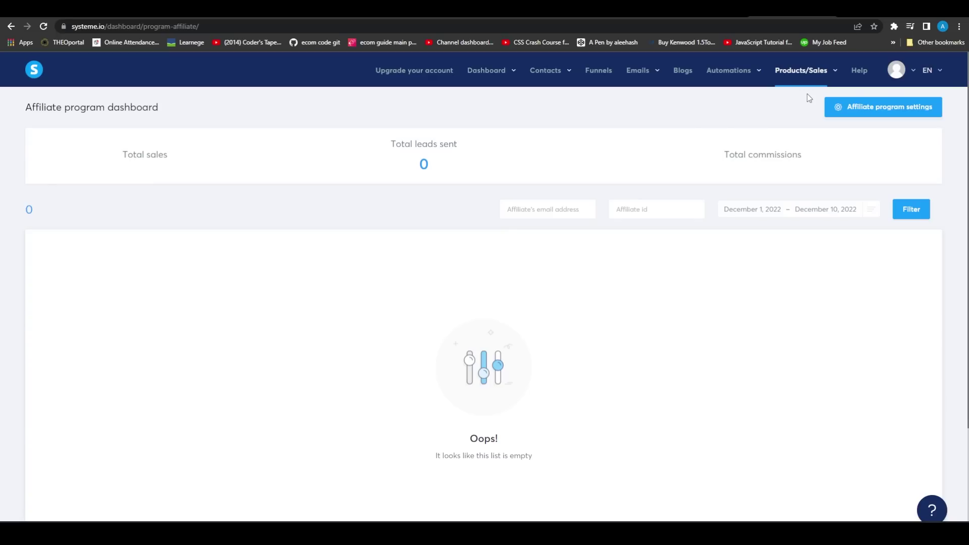
{"action": "mouse_move", "coordinate": [801, 70]}
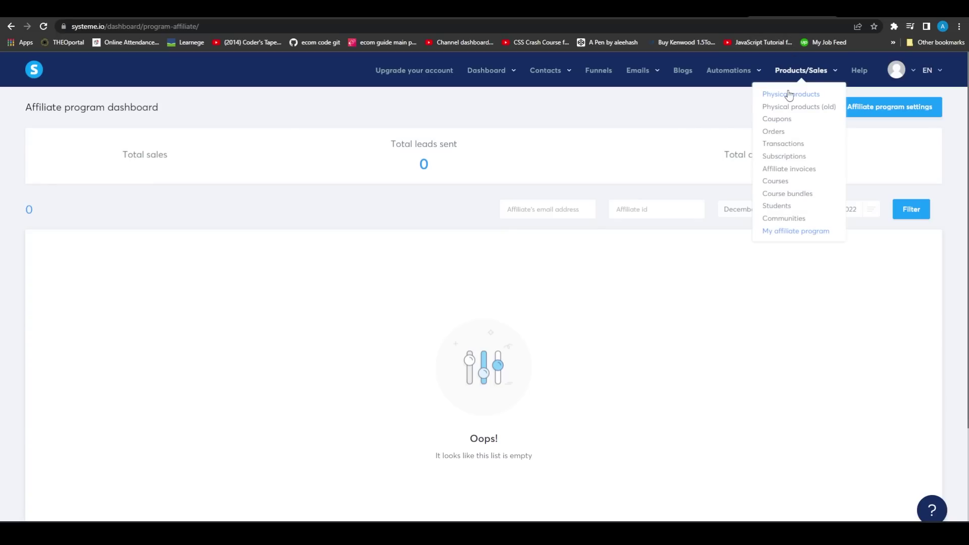
Step: Open the physical products page and look through the product creation form, enabling the size or color options, without saving
{"action": "left_click", "coordinate": [783, 103]}
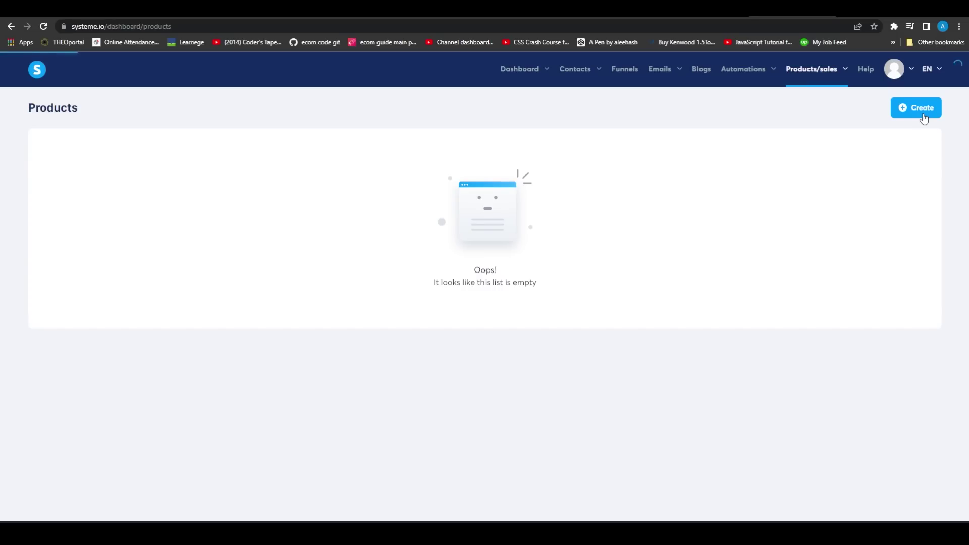
{"action": "left_click", "coordinate": [924, 118]}
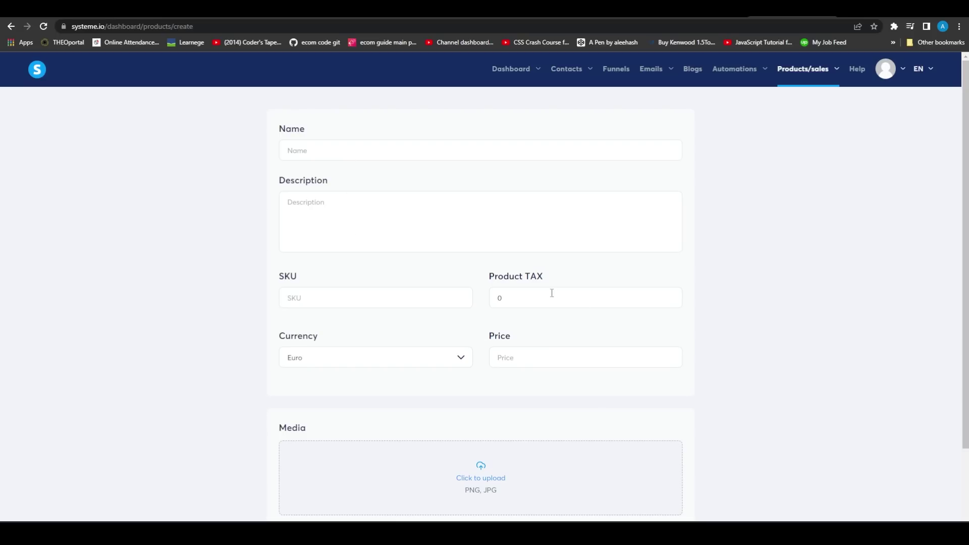
{"action": "scroll", "coordinate": [495, 353], "scroll_direction": "down", "scroll_amount": 2}
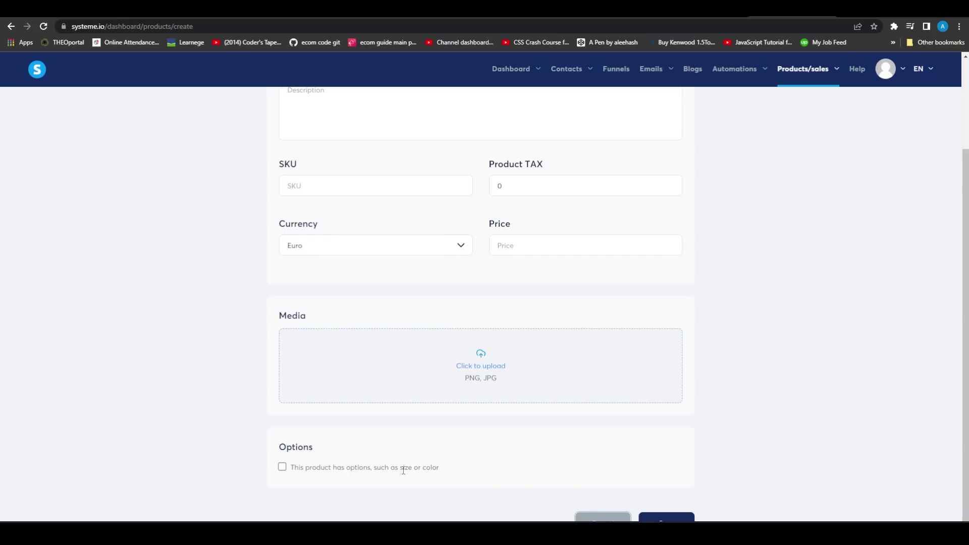
{"action": "left_click", "coordinate": [282, 467]}
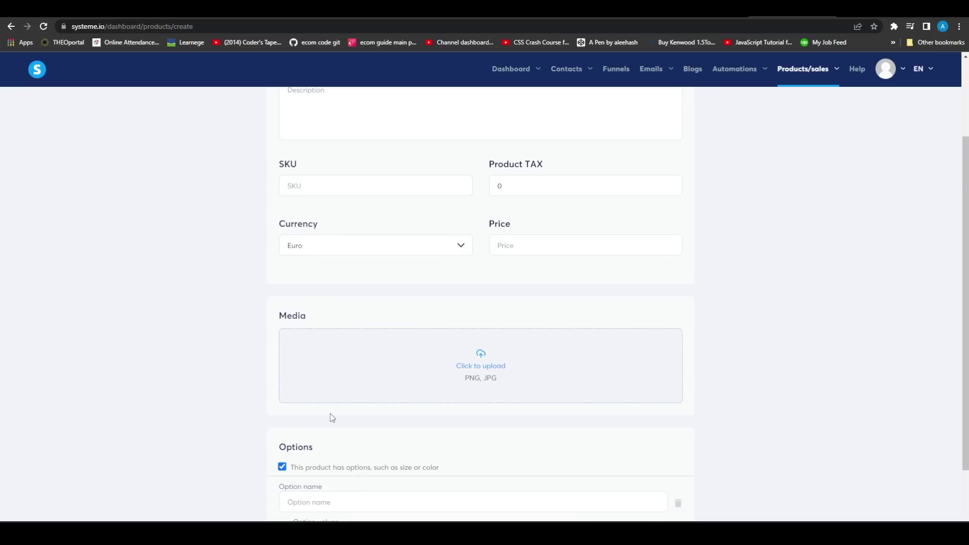
{"action": "scroll", "coordinate": [330, 415], "scroll_direction": "down", "scroll_amount": 2}
{"action": "scroll", "coordinate": [515, 487], "scroll_direction": "up", "scroll_amount": 4}
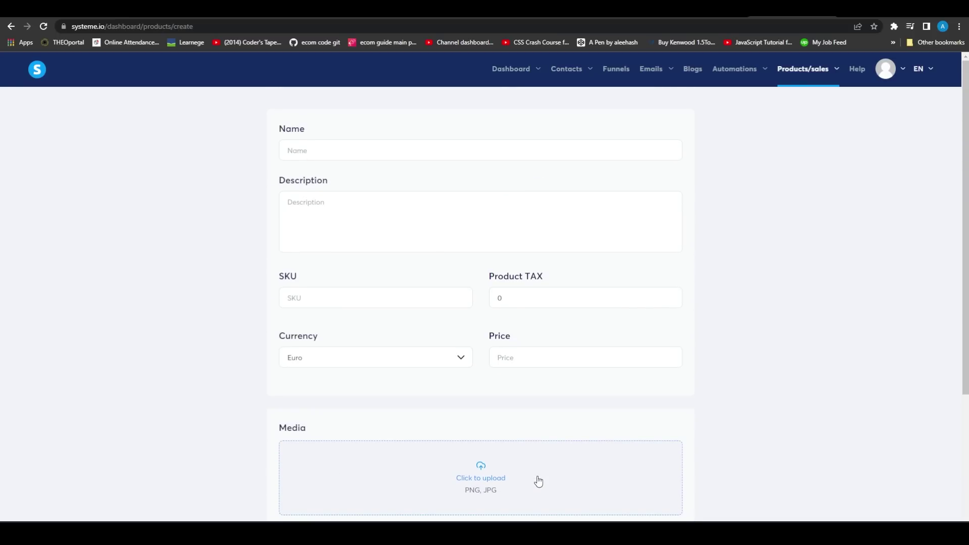
Step: View the old physical products list and look over the product creation form reached from it without saving
{"action": "mouse_move", "coordinate": [817, 75]}
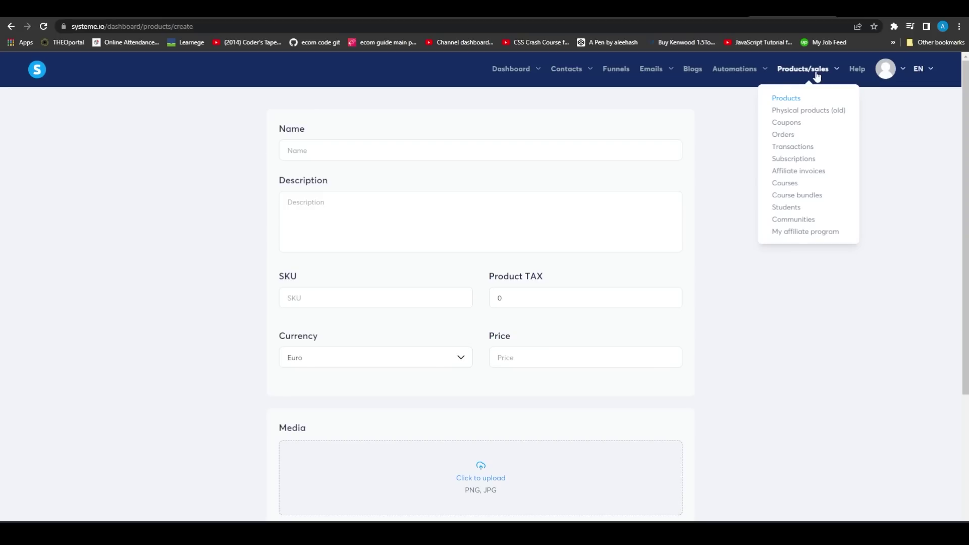
{"action": "left_click", "coordinate": [818, 111]}
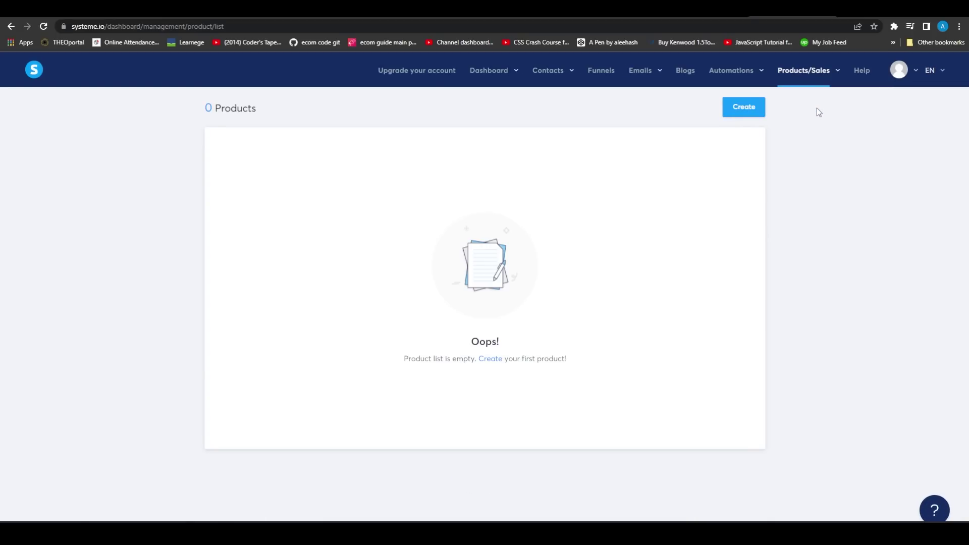
{"action": "left_click", "coordinate": [744, 108]}
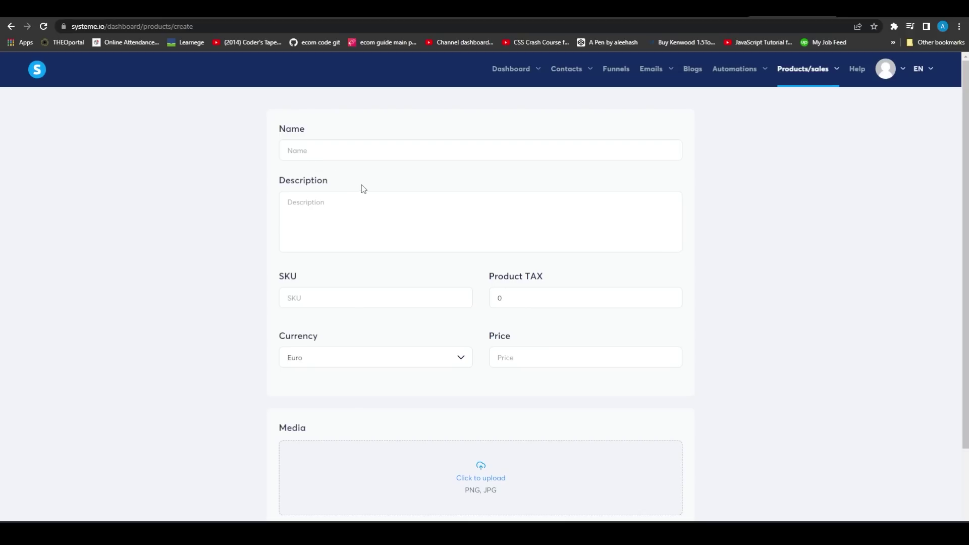
{"action": "scroll", "coordinate": [363, 188], "scroll_direction": "down", "scroll_amount": 2}
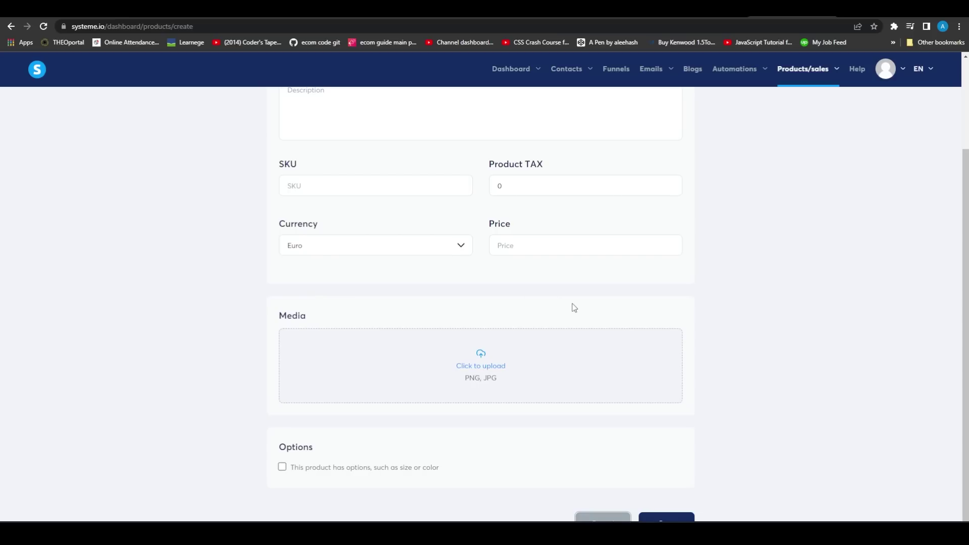
{"action": "scroll", "coordinate": [573, 305], "scroll_direction": "up", "scroll_amount": 2}
{"action": "mouse_move", "coordinate": [820, 82]}
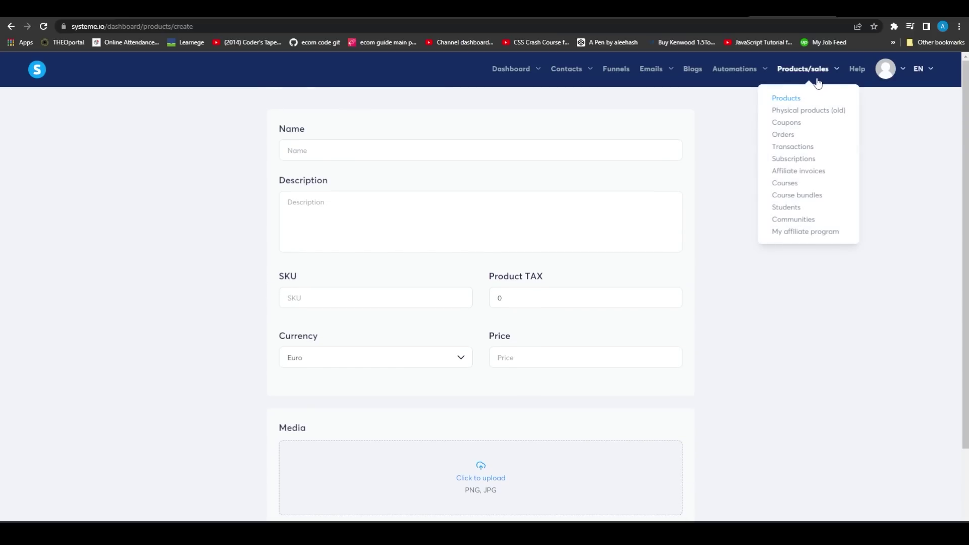